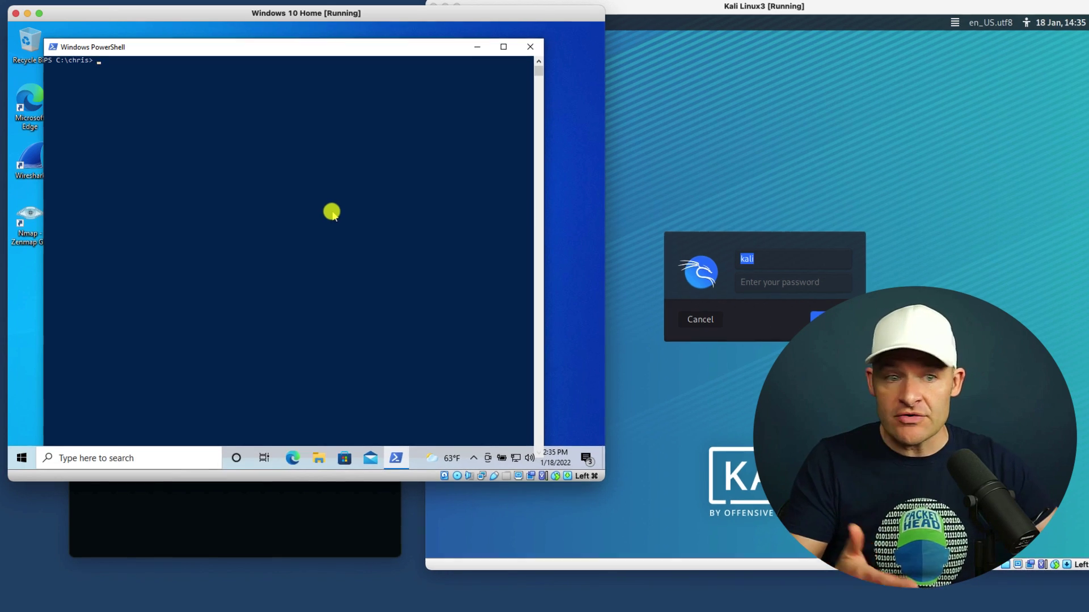
text(netsh interface ipv4 show interfaces)
List IPv4 interfaces with netsh interface ipv4 show interfaces, showing Ethernet connected at MTU 1500.
key(Return)
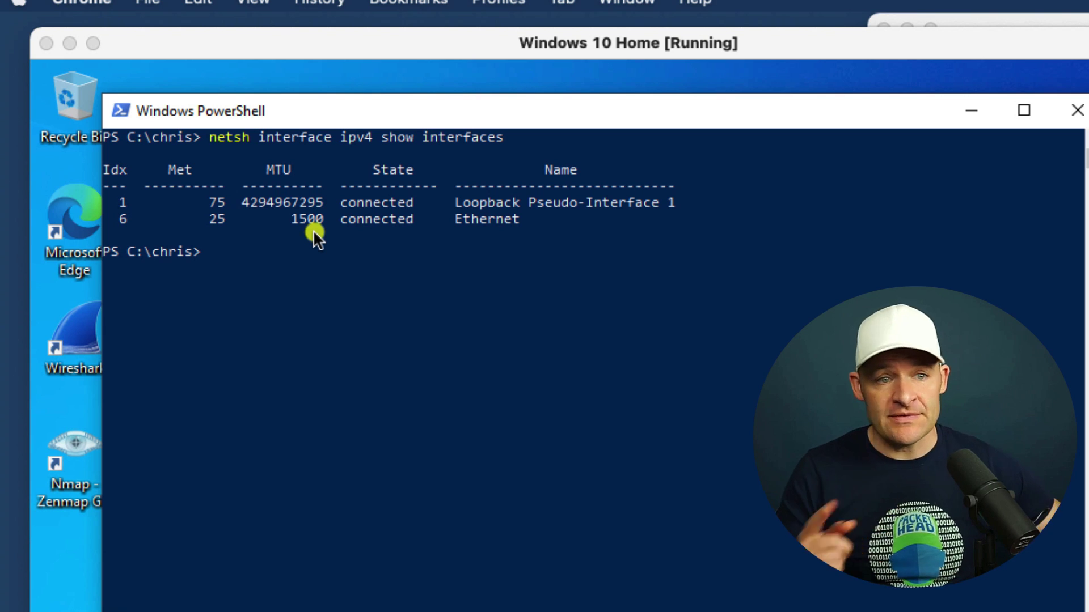
Stage ping -l 1600 10.0.2.4 in PowerShell without running it, then switch to the Kali VM.
click(358, 459)
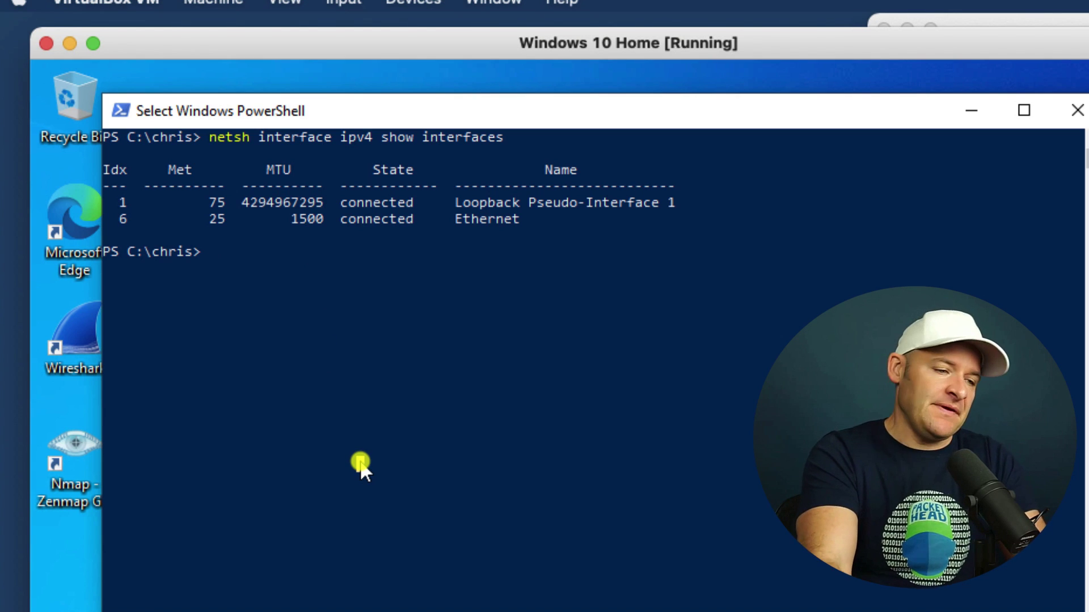
text(pin)
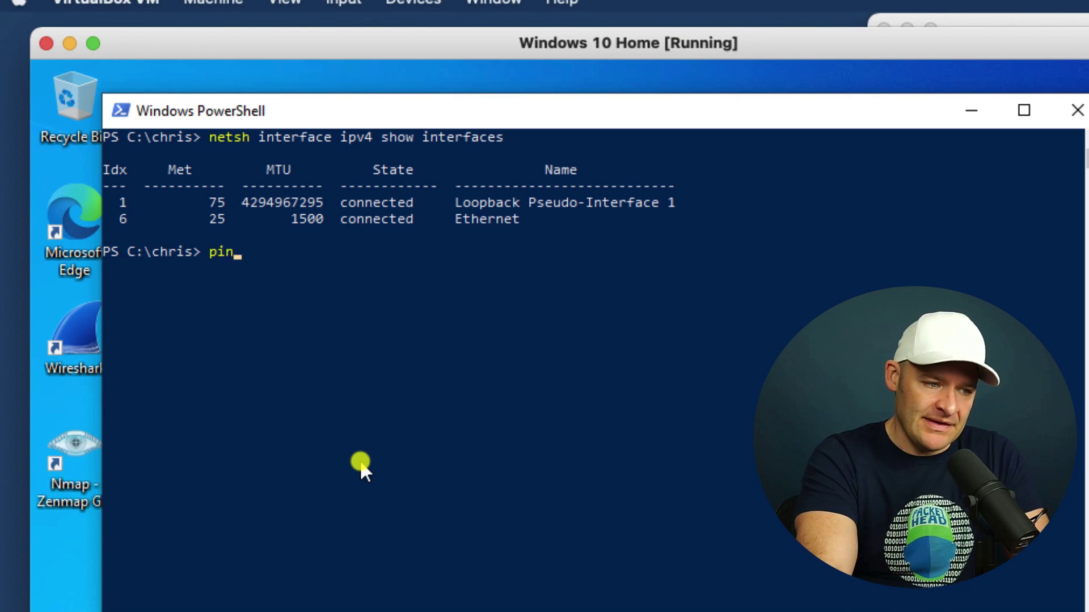
text(g -l 1600 10.0.2.4)
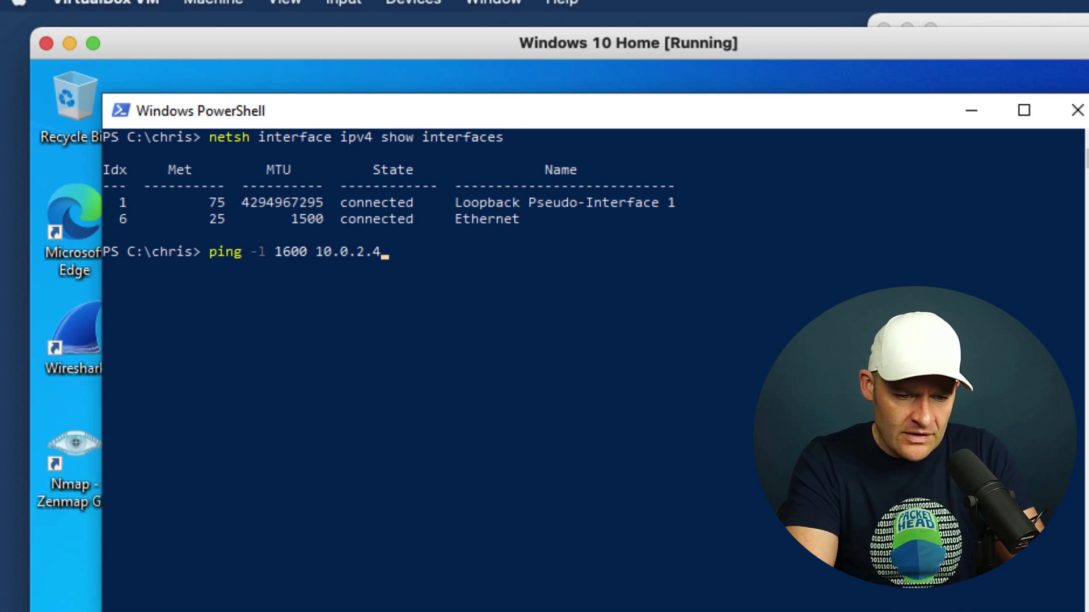
key(super+Tab)
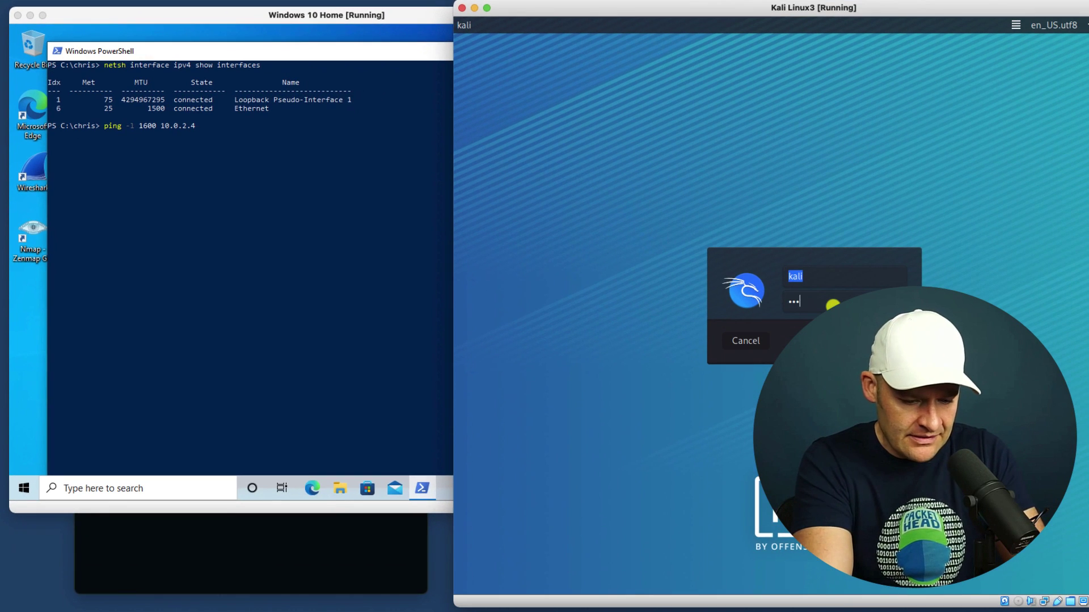
Log in to Kali and start a live Wireshark capture on eth0.
key(Return)
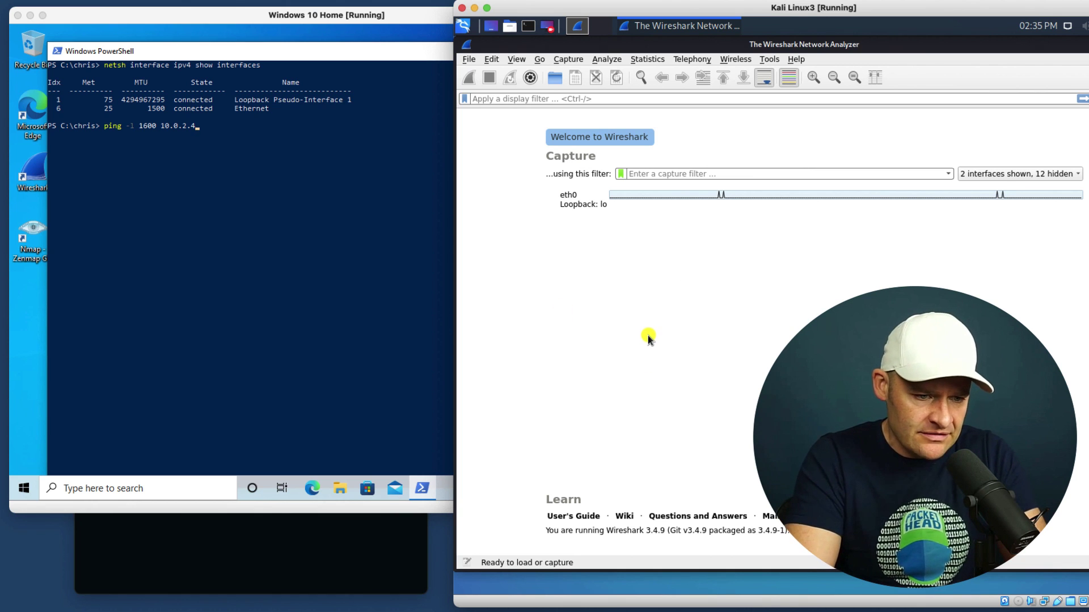
click(740, 198)
double_click(741, 198)
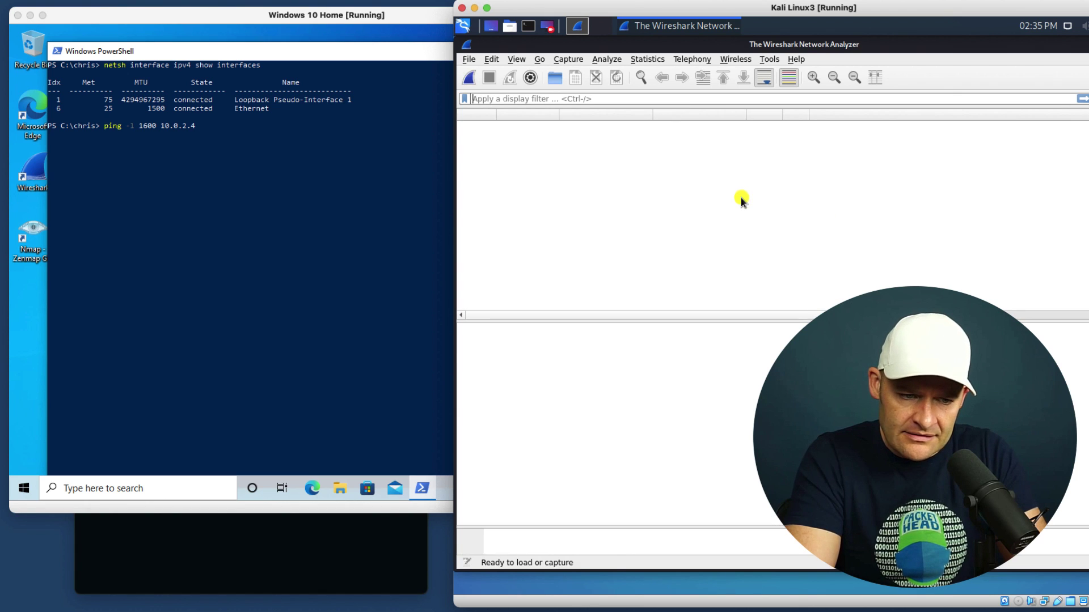
Run the 1600-byte ping to 10.0.2.4 from the Windows VM's PowerShell.
click(126, 285)
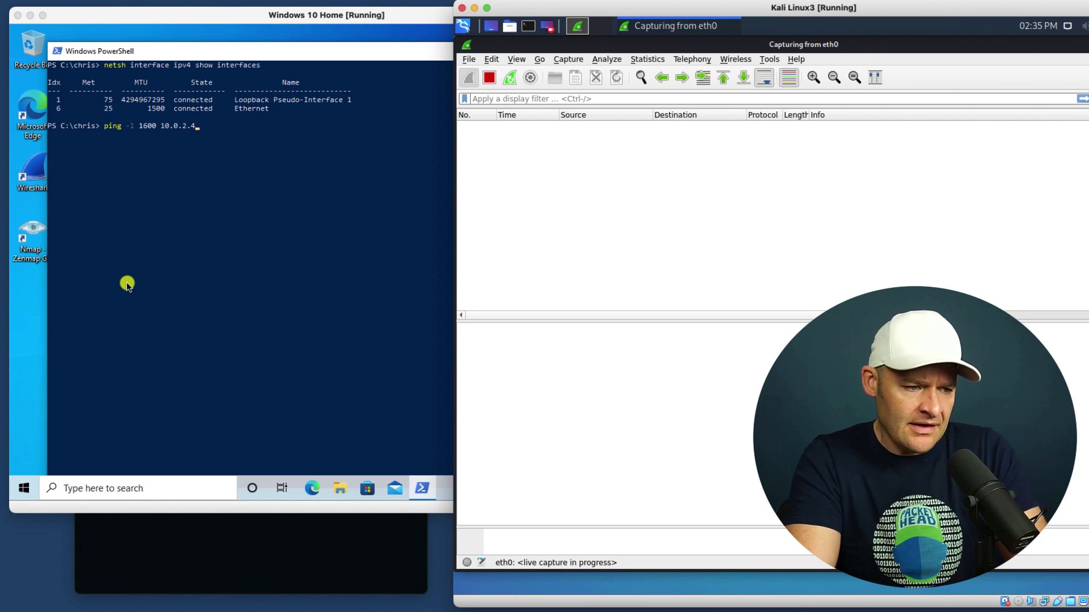
click(194, 231)
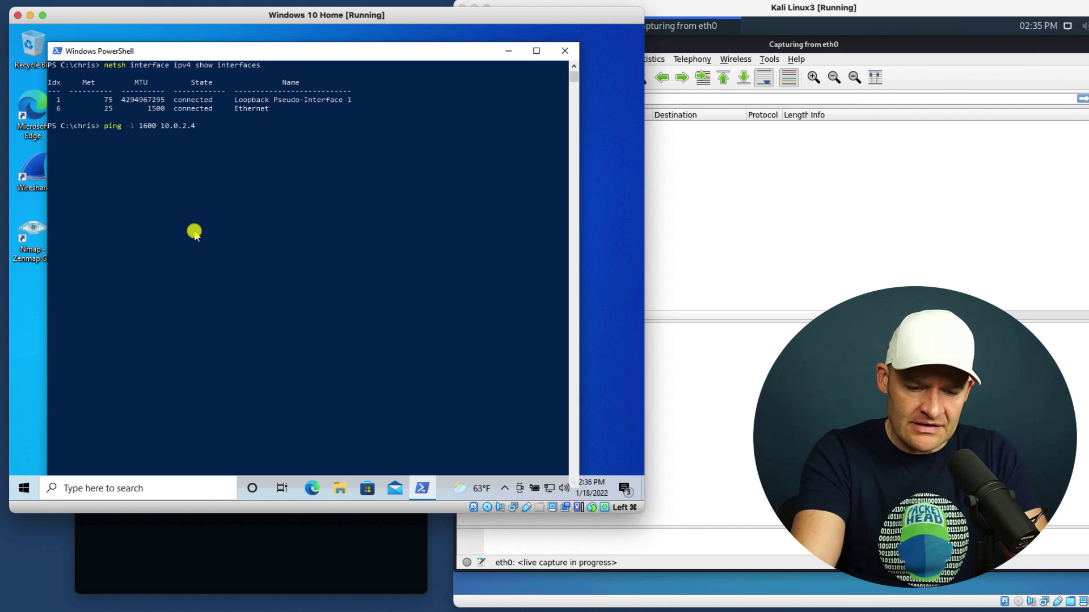
key(Return)
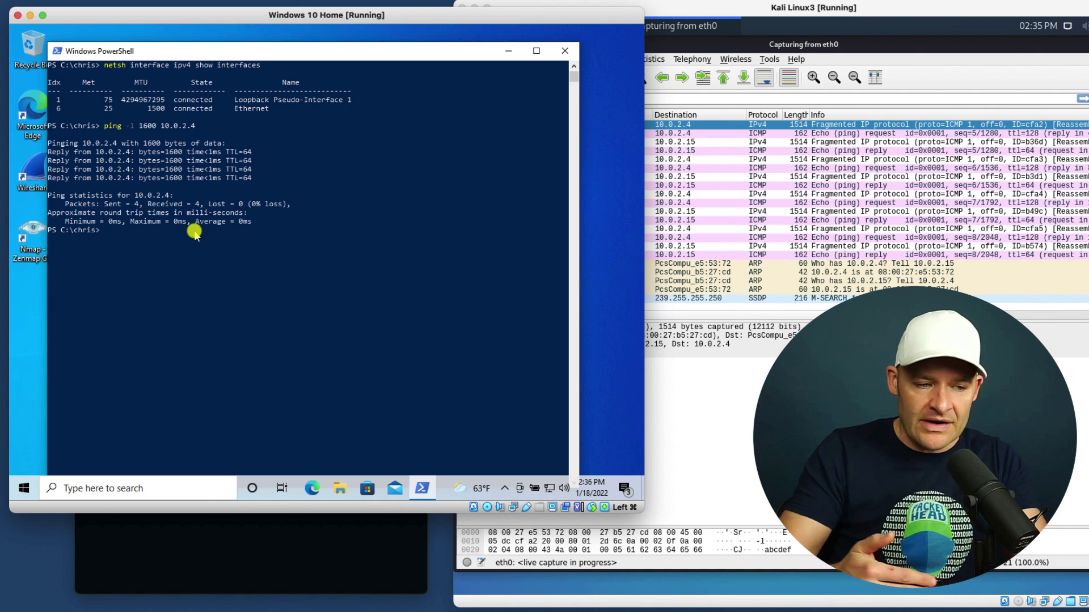
Stop the capture at 24 packets and browse the fragmented ICMP ping packets.
click(863, 42)
click(495, 81)
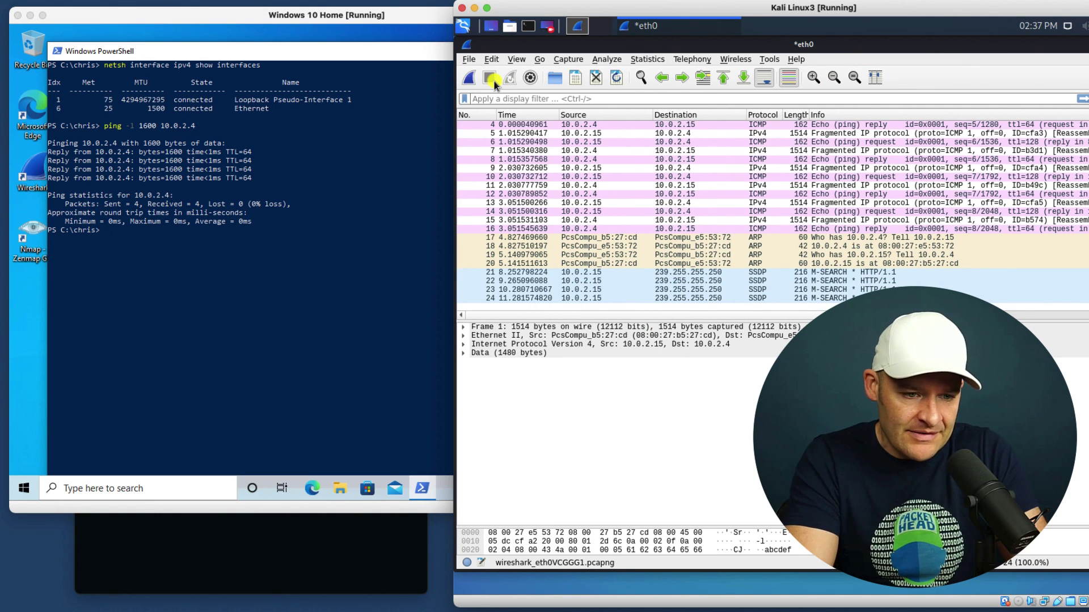
scroll(771, 209, up, 1)
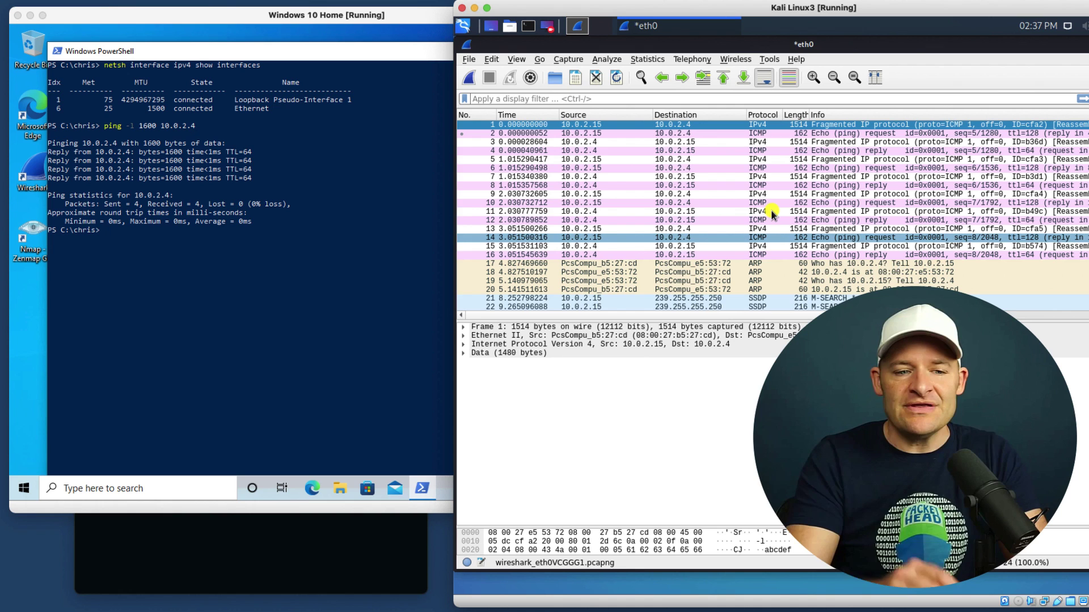
click(800, 167)
click(781, 202)
click(852, 185)
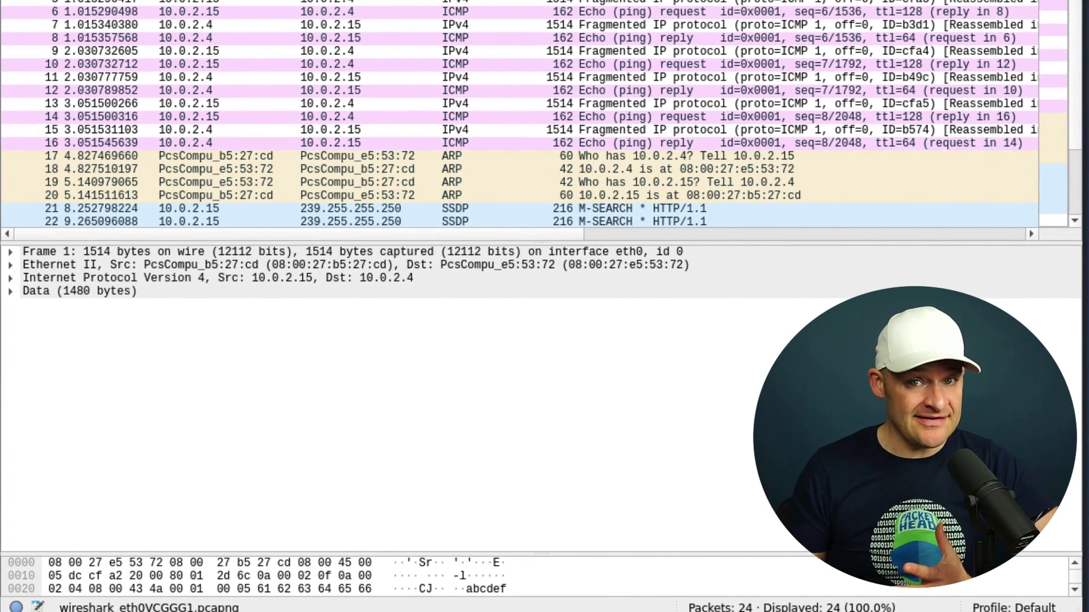
Expand frame 1's IPv4 header and Flags, checking total length 1500 and More fragments set.
click(511, 52)
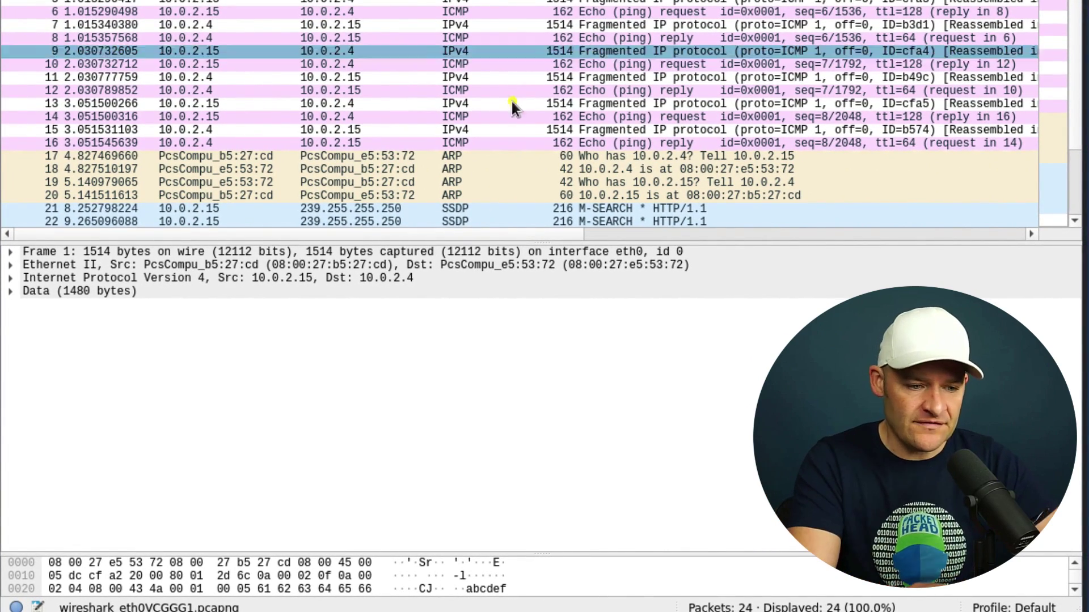
click(290, 267)
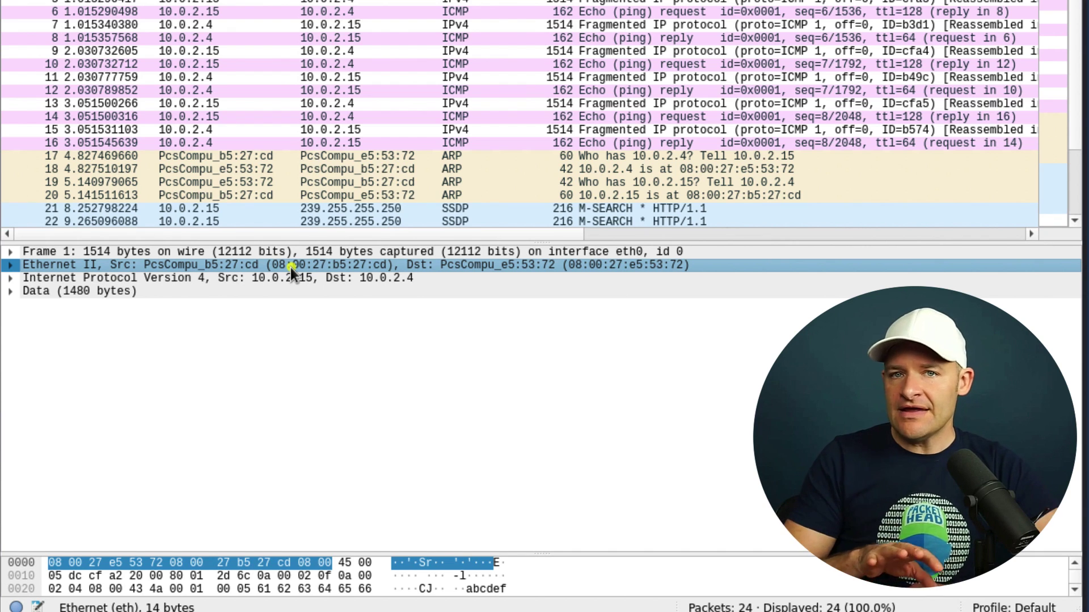
click(290, 277)
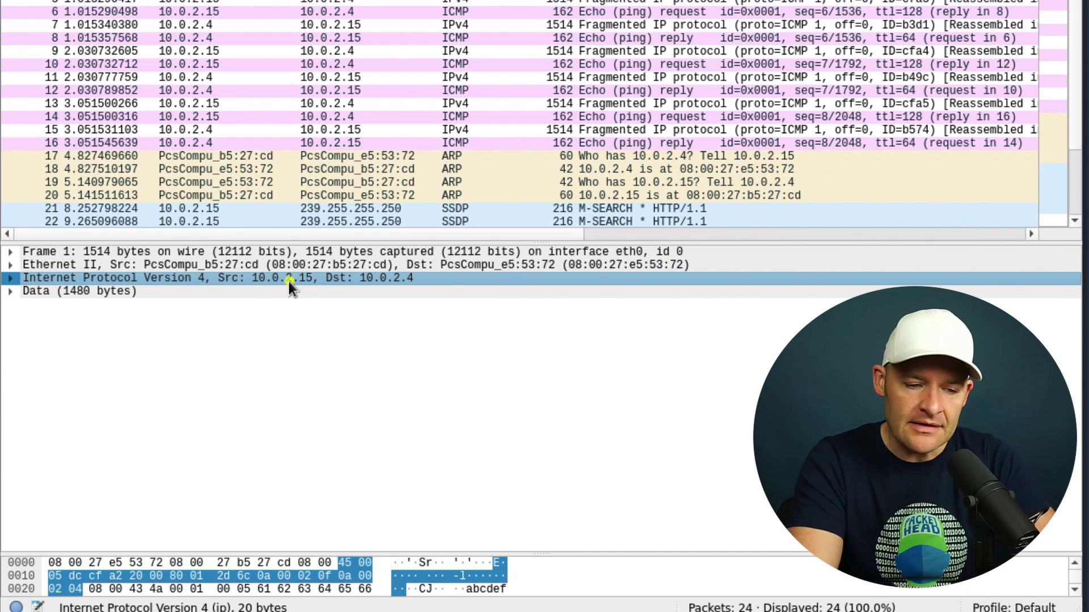
click(10, 278)
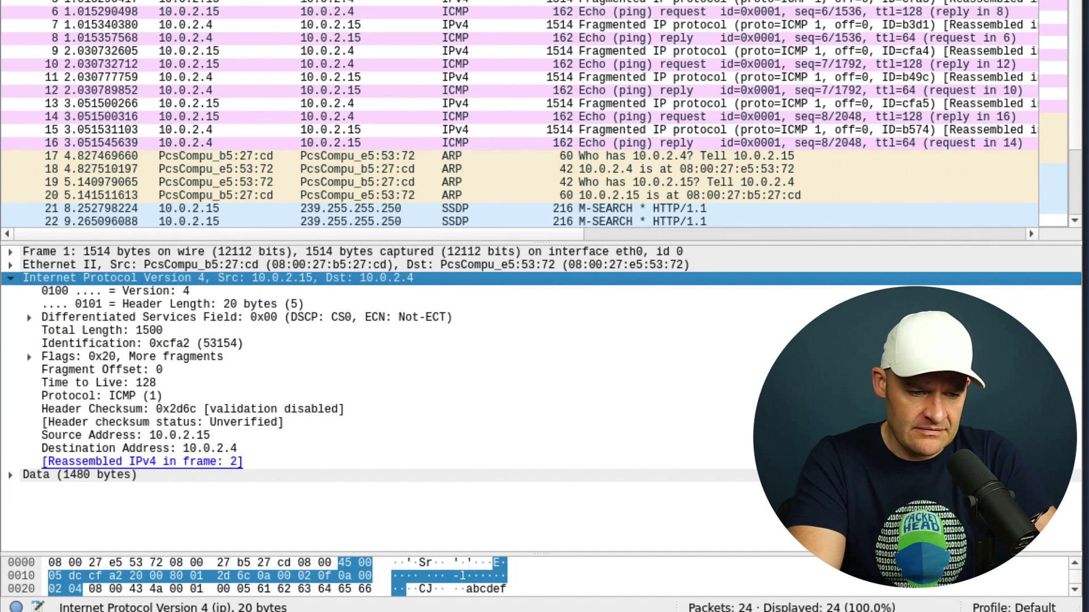
click(229, 335)
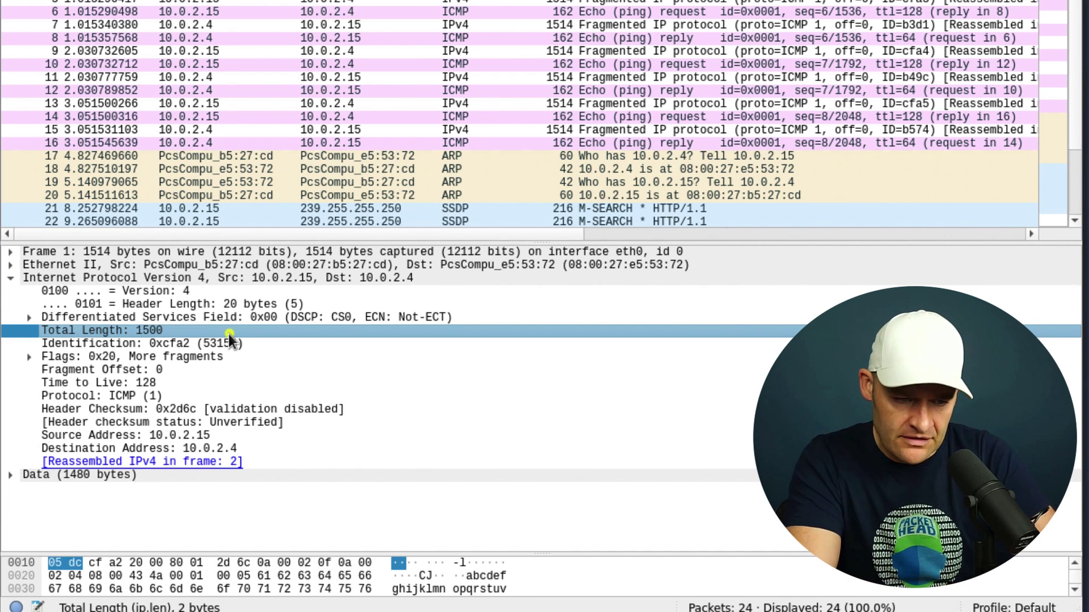
double_click(164, 357)
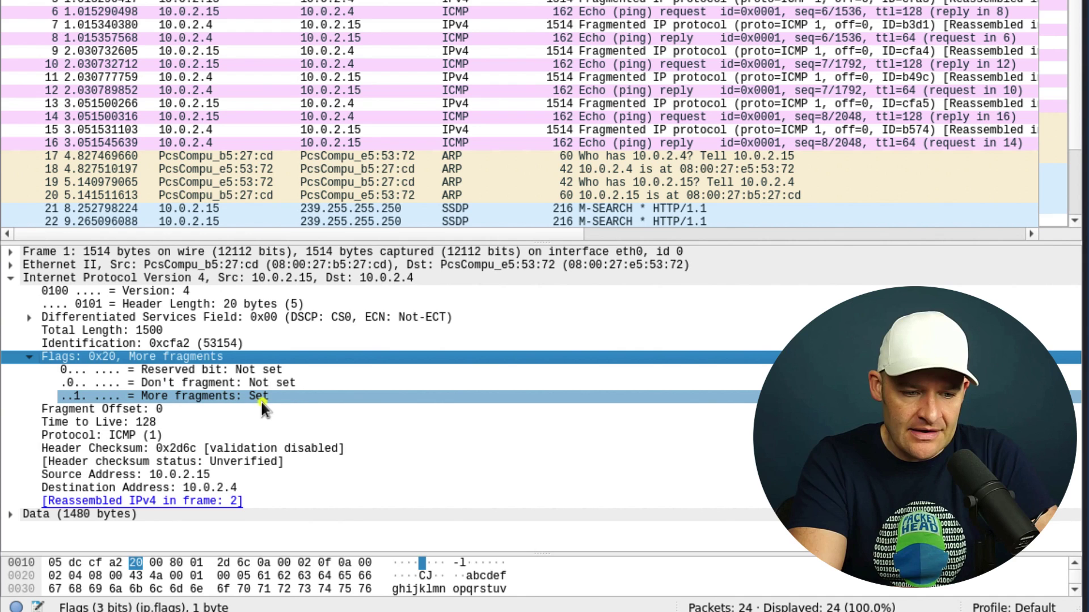
click(294, 399)
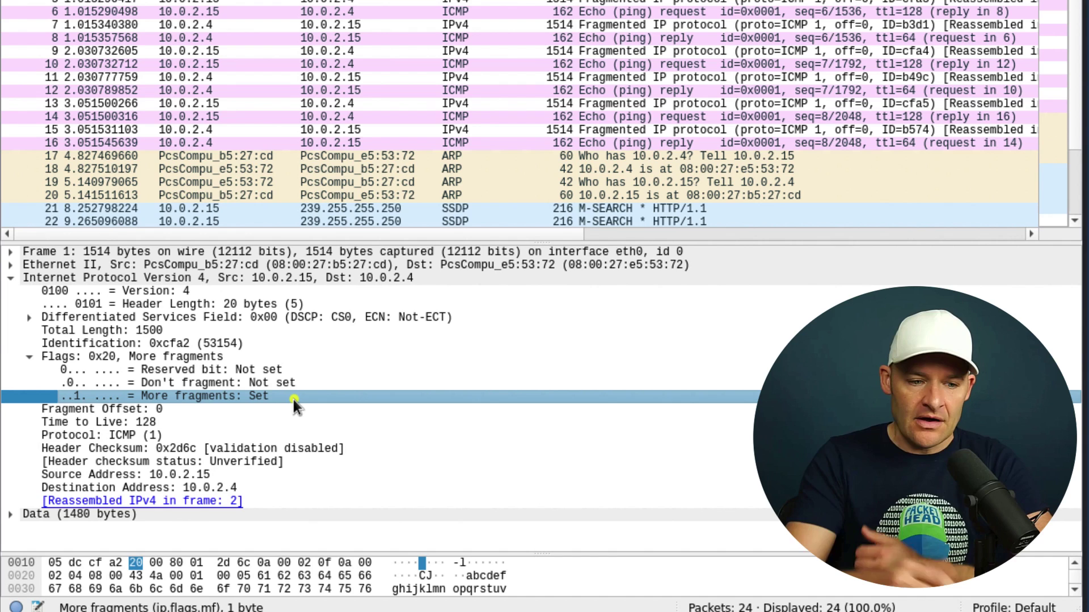
click(250, 342)
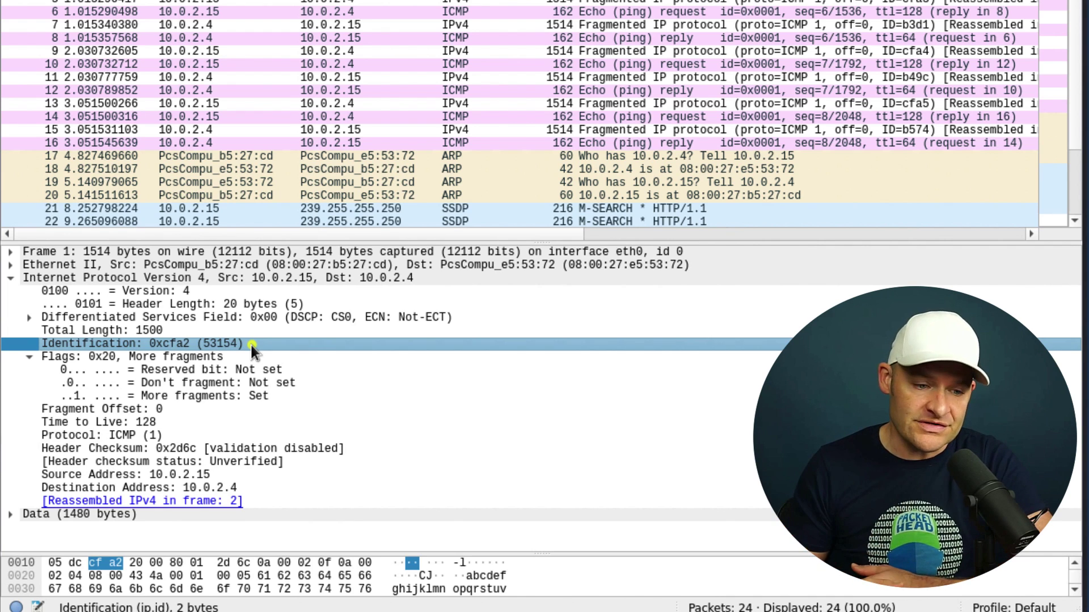
click(250, 357)
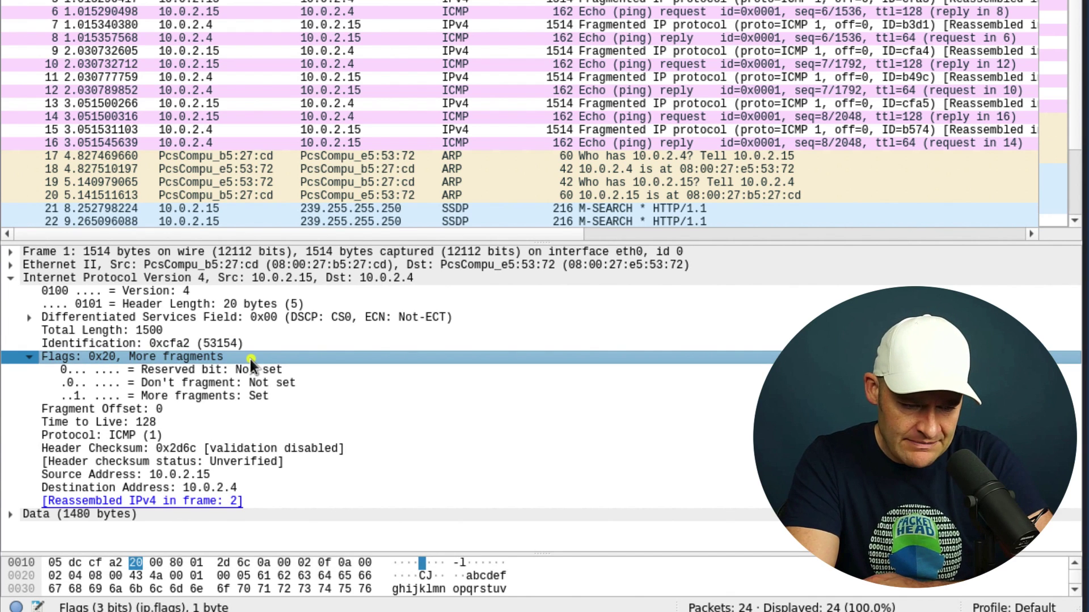
click(224, 346)
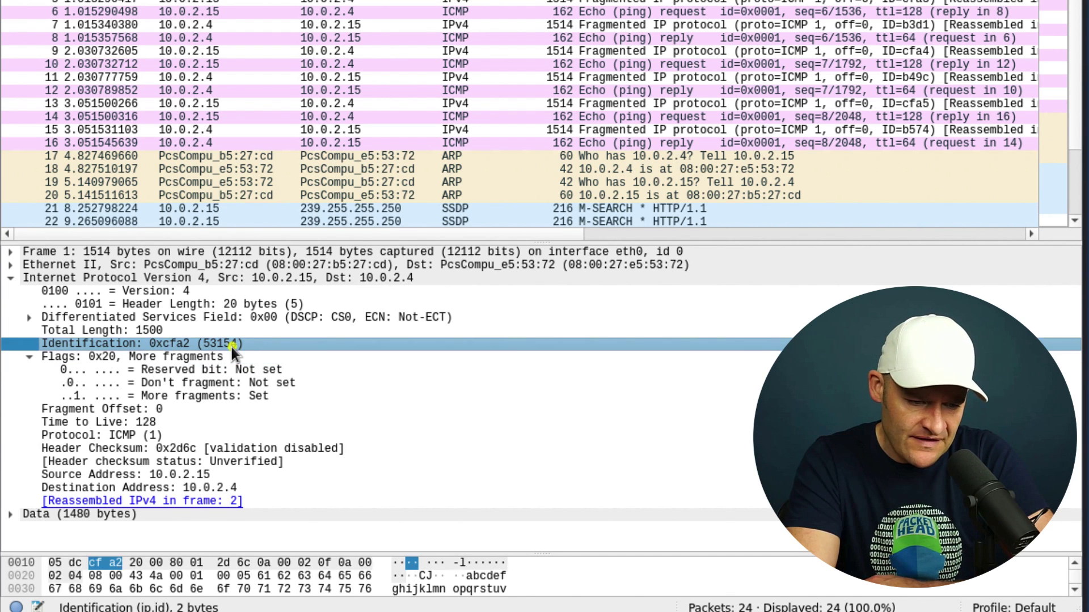
click(256, 400)
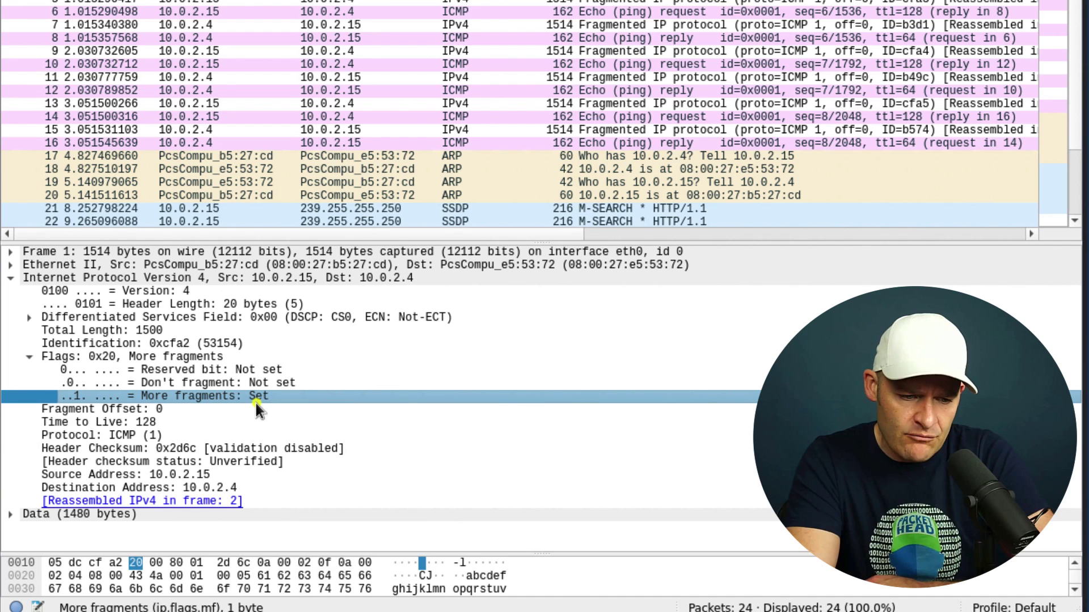
click(139, 412)
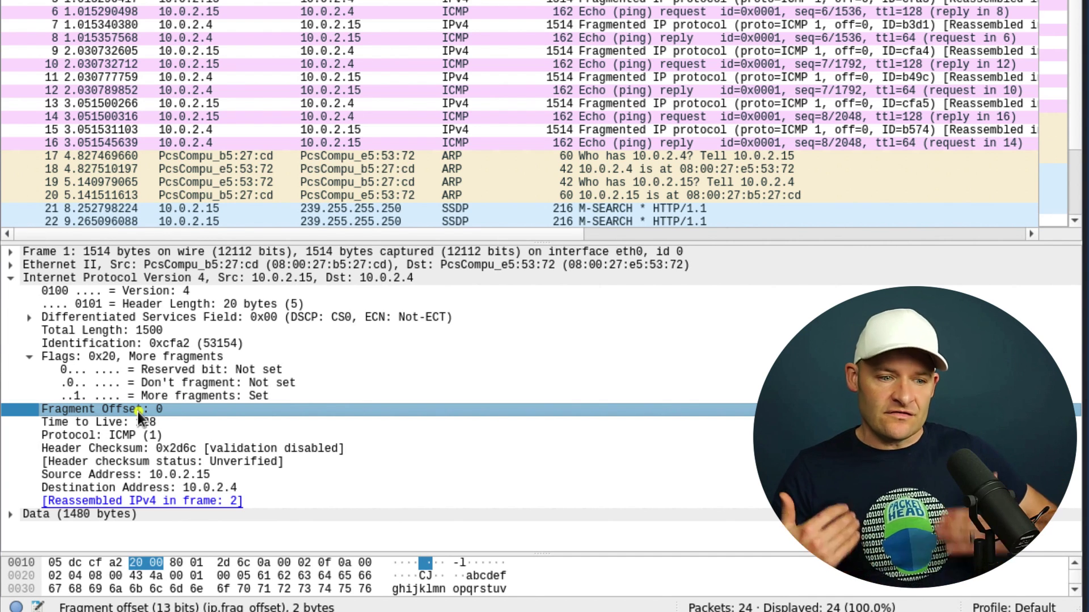
click(162, 395)
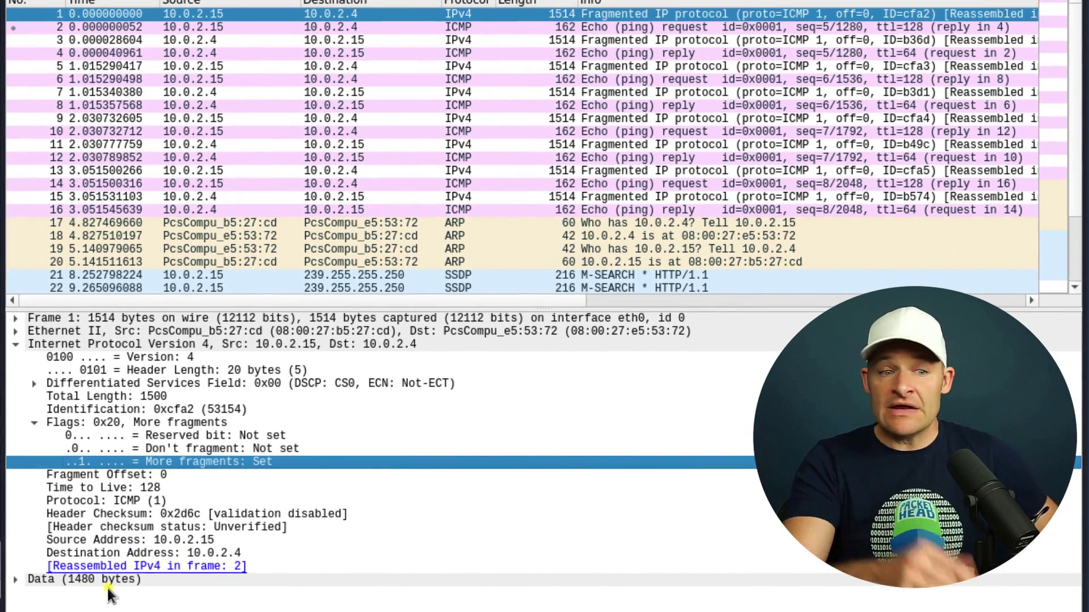
Inspect packet 2's Identification, More fragments not set, offset 1480 and header checksum fields.
click(245, 30)
click(230, 411)
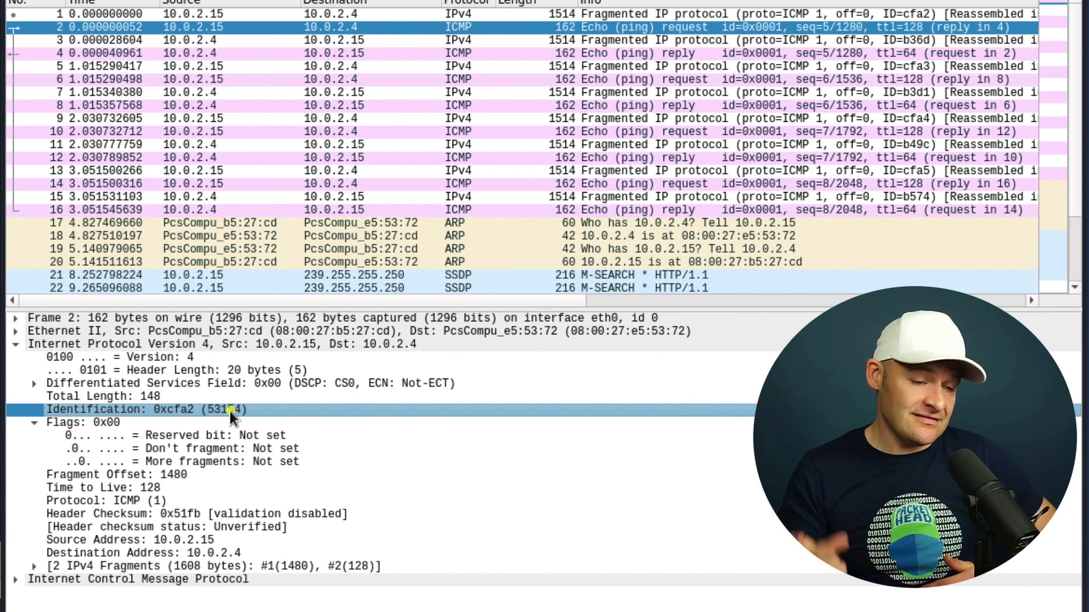
click(325, 462)
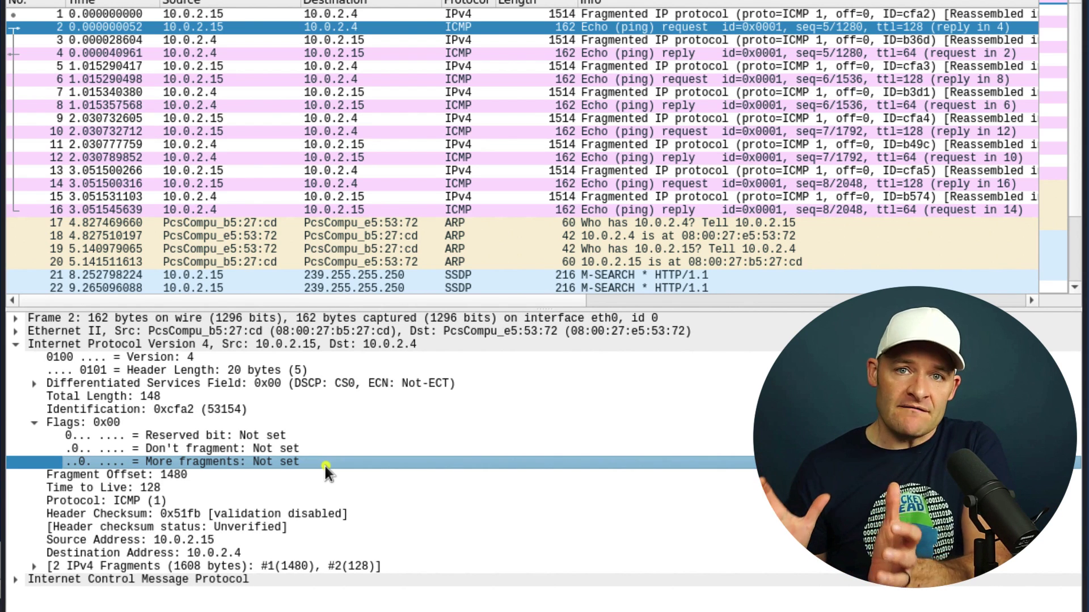
click(280, 477)
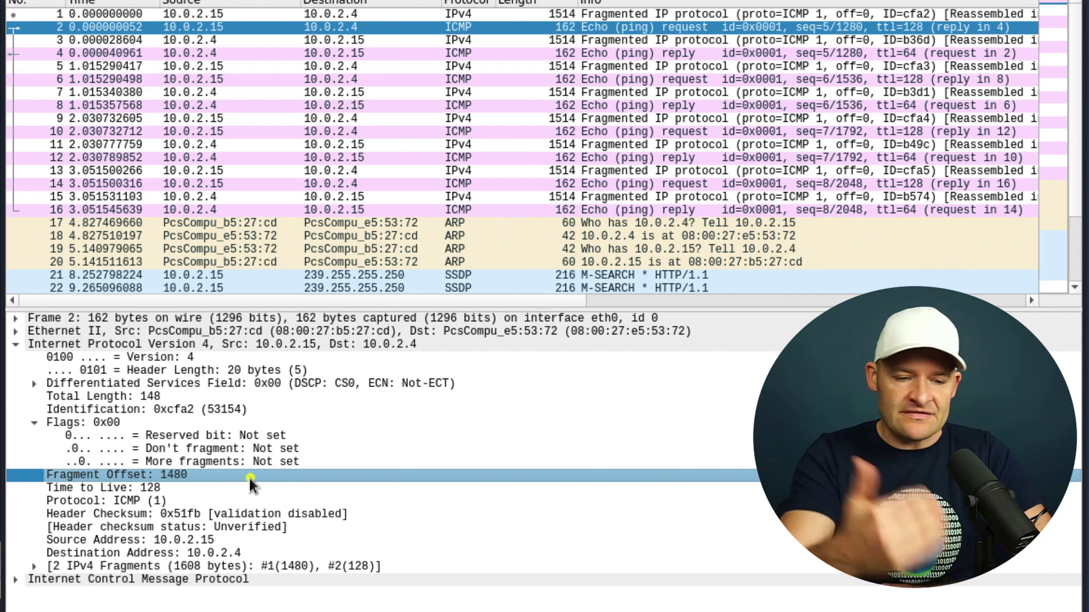
click(251, 513)
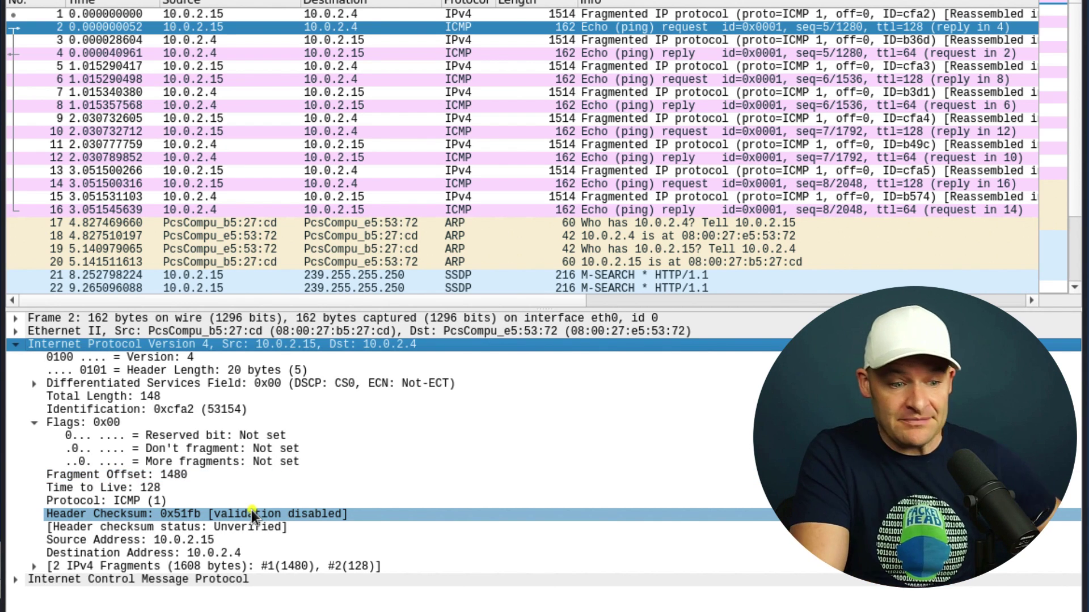
mouse_move(251, 509)
mouse_down()
mouse_move(45, 576)
mouse_move(34, 567)
mouse_up()
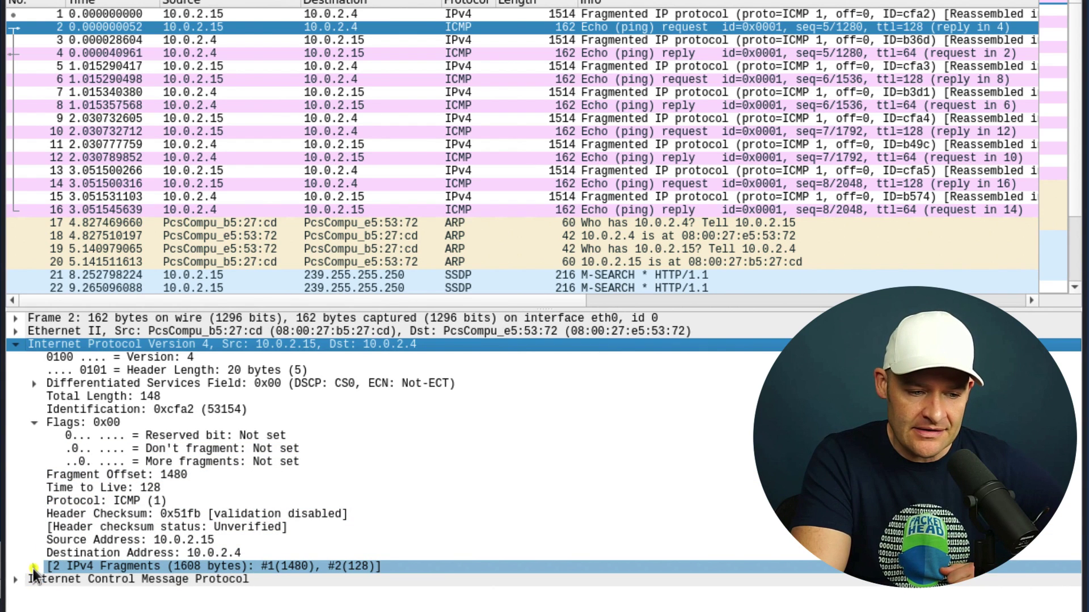
Expand packet 2's [2 IPv4 Fragments] node, checking payload ranges, count 2 and 1608-byte total.
click(33, 567)
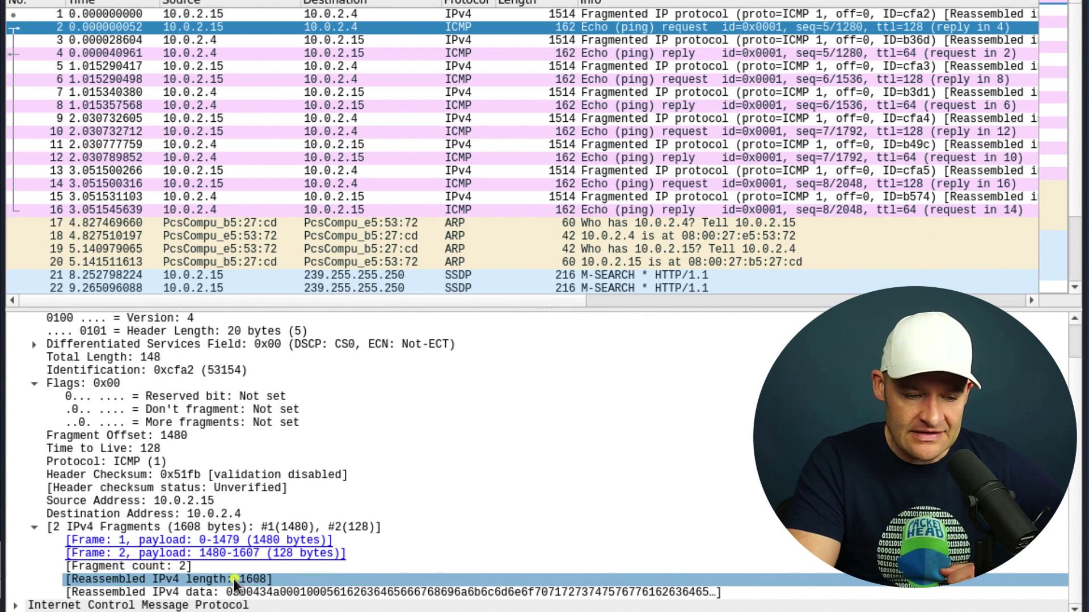
click(393, 553)
drag(393, 552, 132, 540)
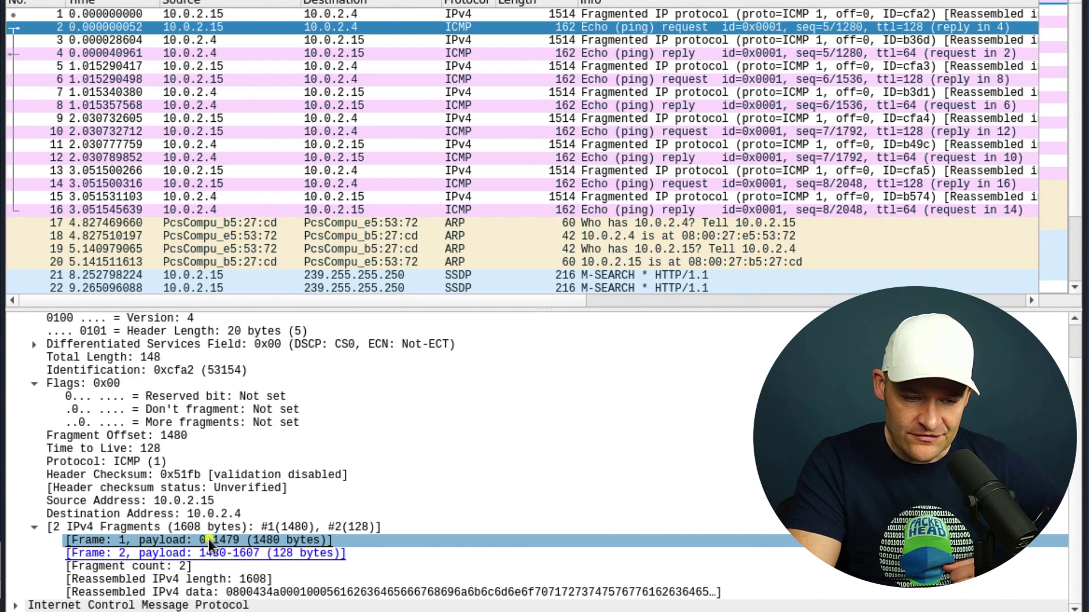
drag(209, 538, 232, 572)
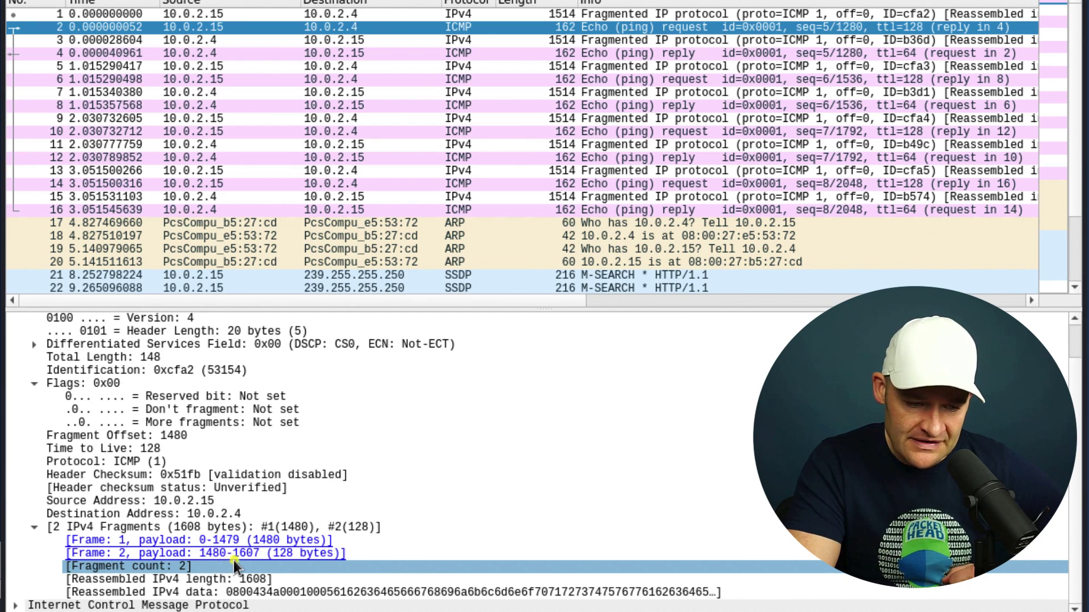
drag(217, 565, 257, 563)
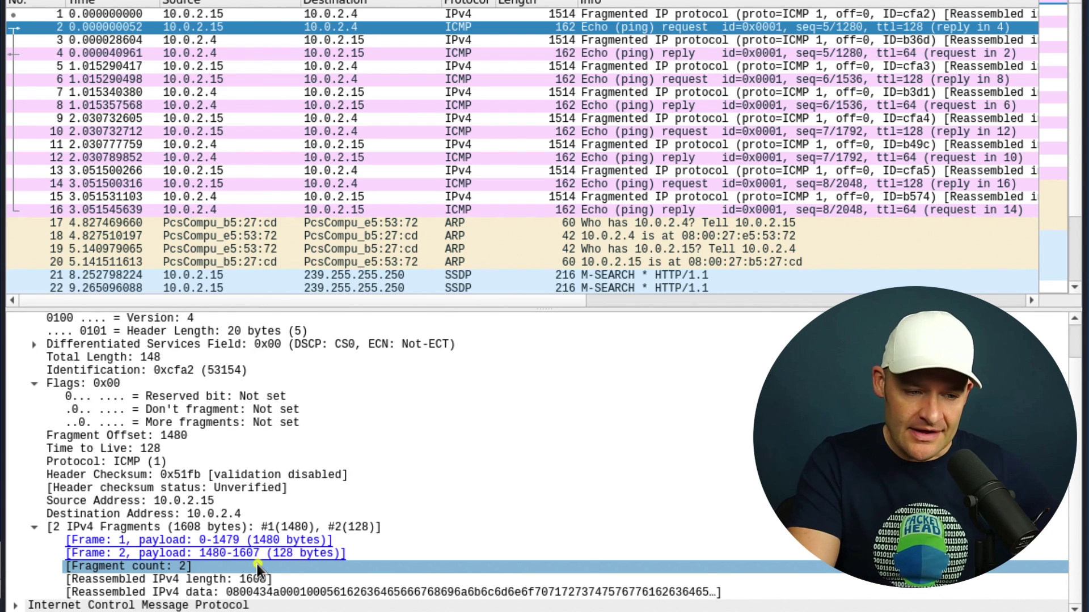
click(247, 410)
click(236, 372)
click(333, 402)
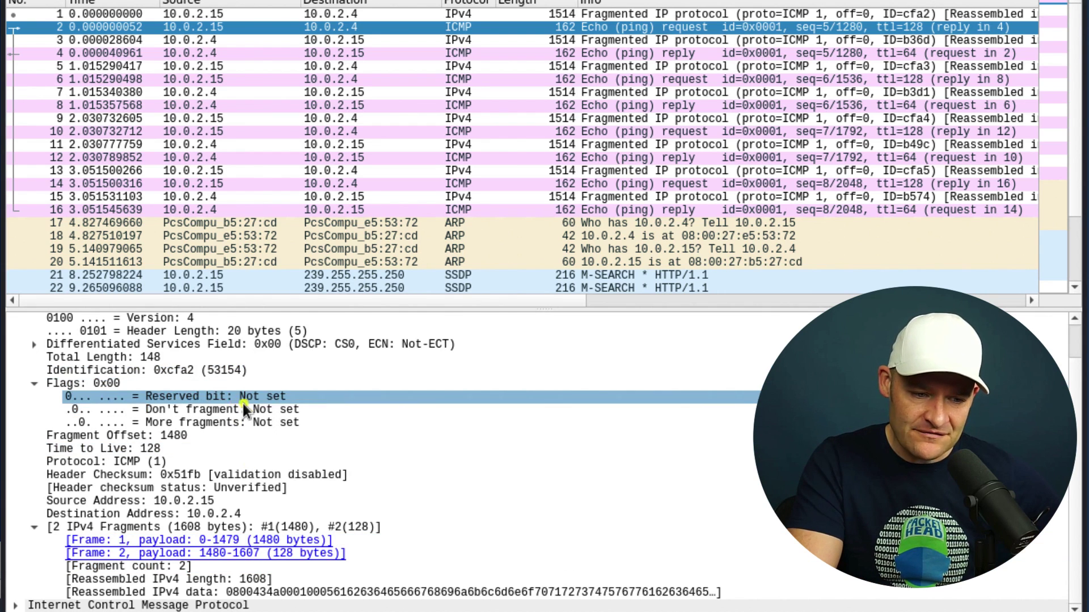
click(298, 409)
click(289, 421)
click(123, 410)
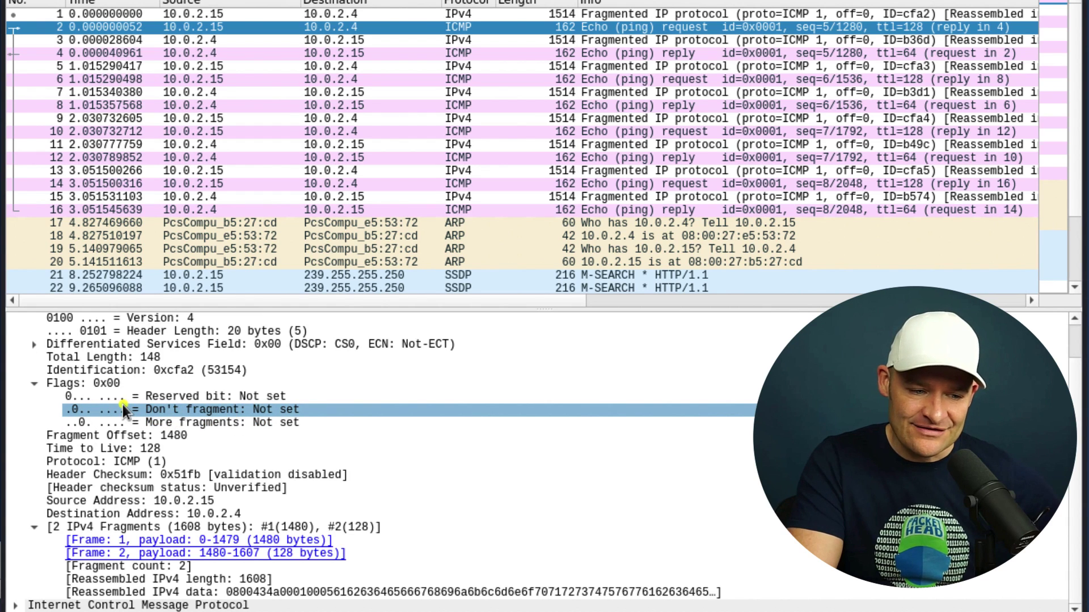
click(110, 422)
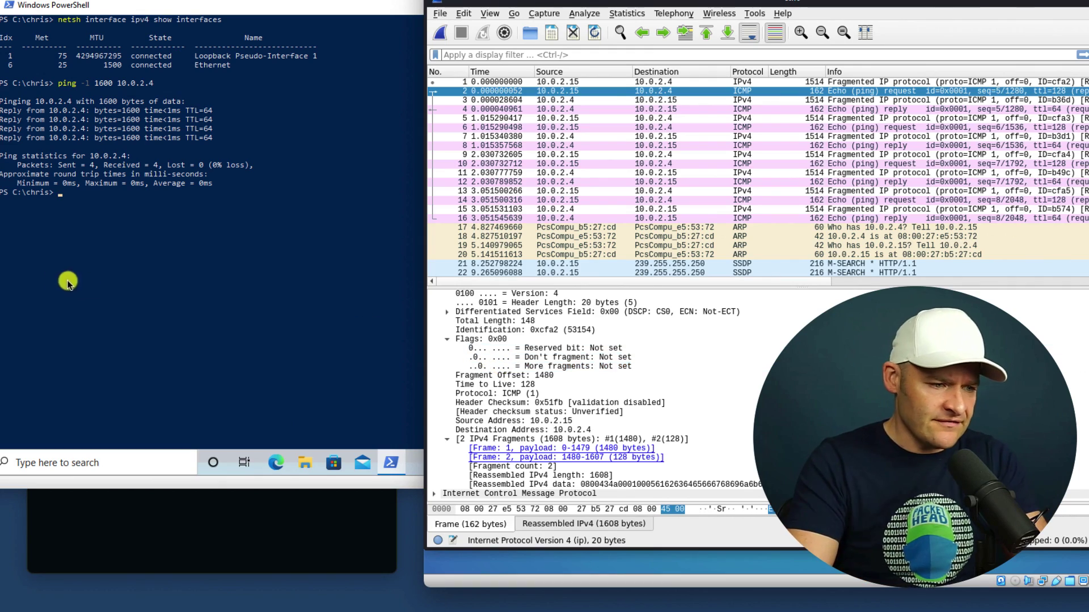
Recall the earlier ping -l 1600 10.0.2.4 command in the Windows PowerShell window.
click(139, 287)
text(ping -l 1600 10.0.2.4)
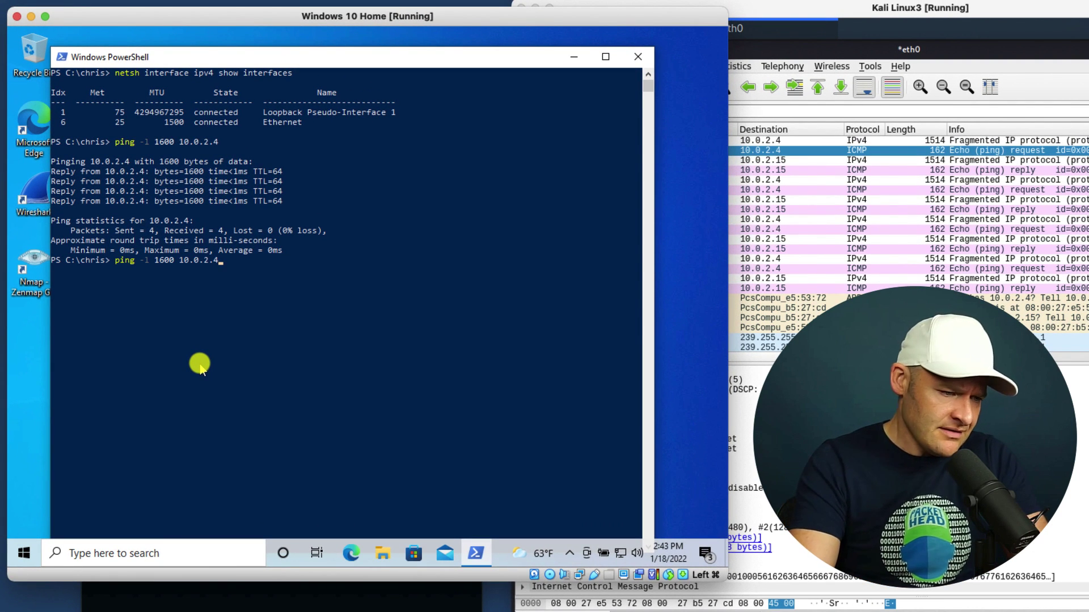
key(Left)
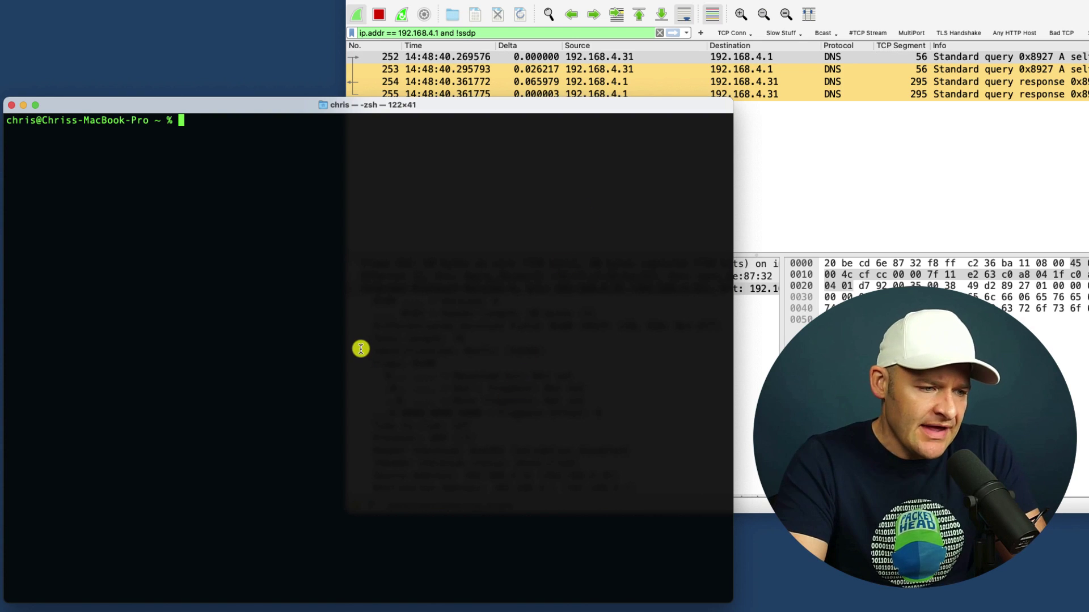
Select DNS packet 252 and append ' and !dns' to the display filter, leaving no packets.
click(868, 201)
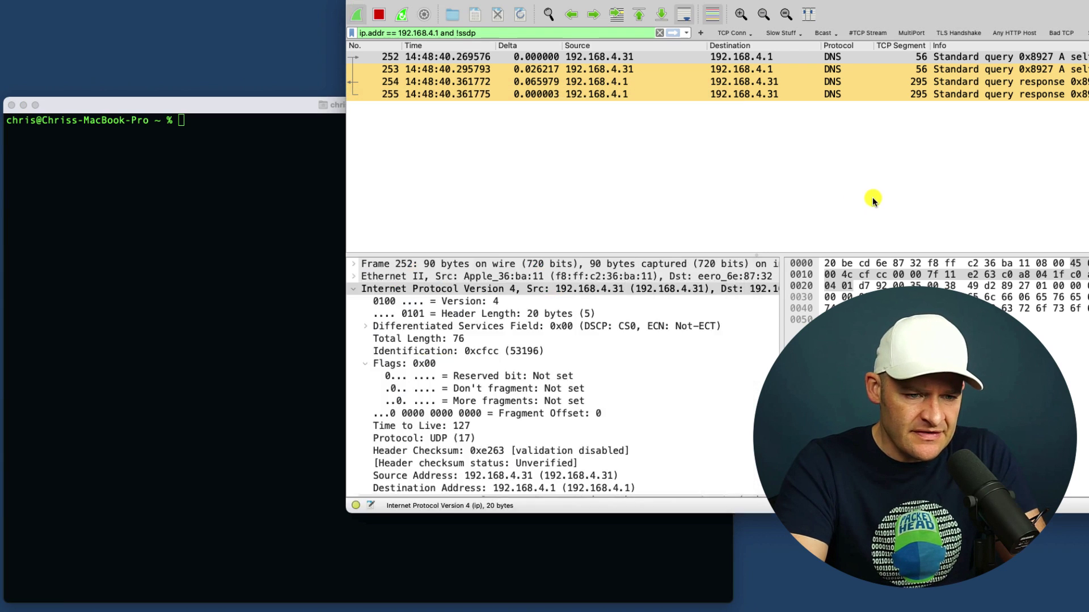
click(430, 62)
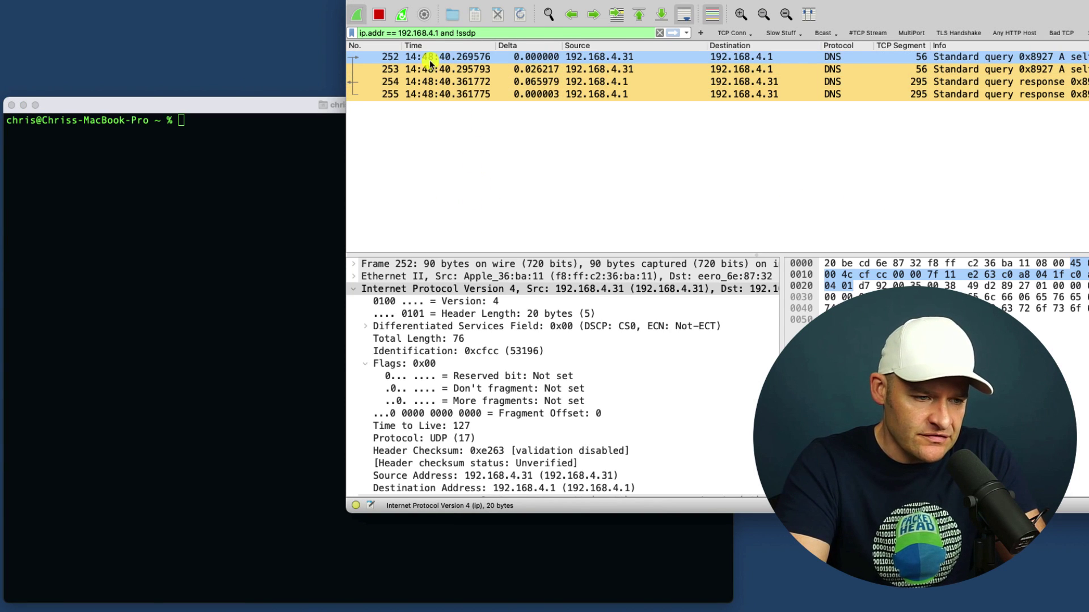
click(426, 56)
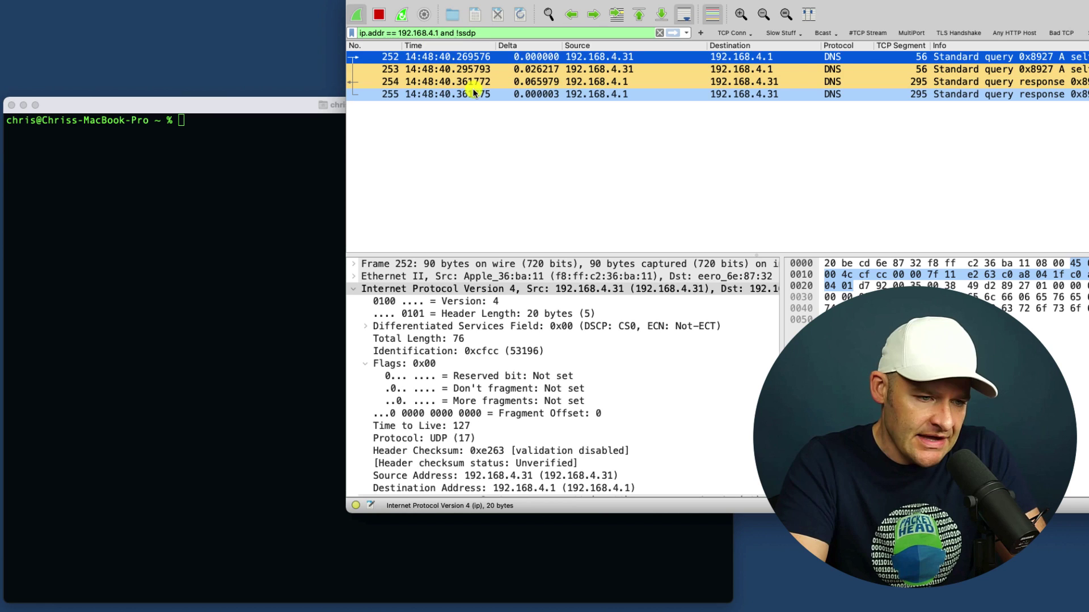
click(520, 33)
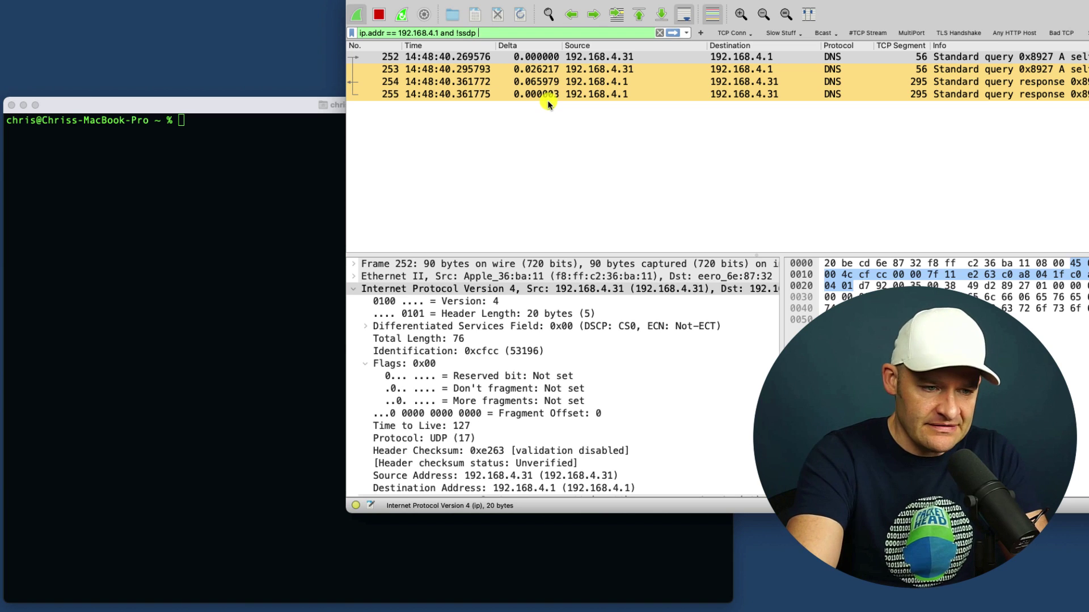
text(and)
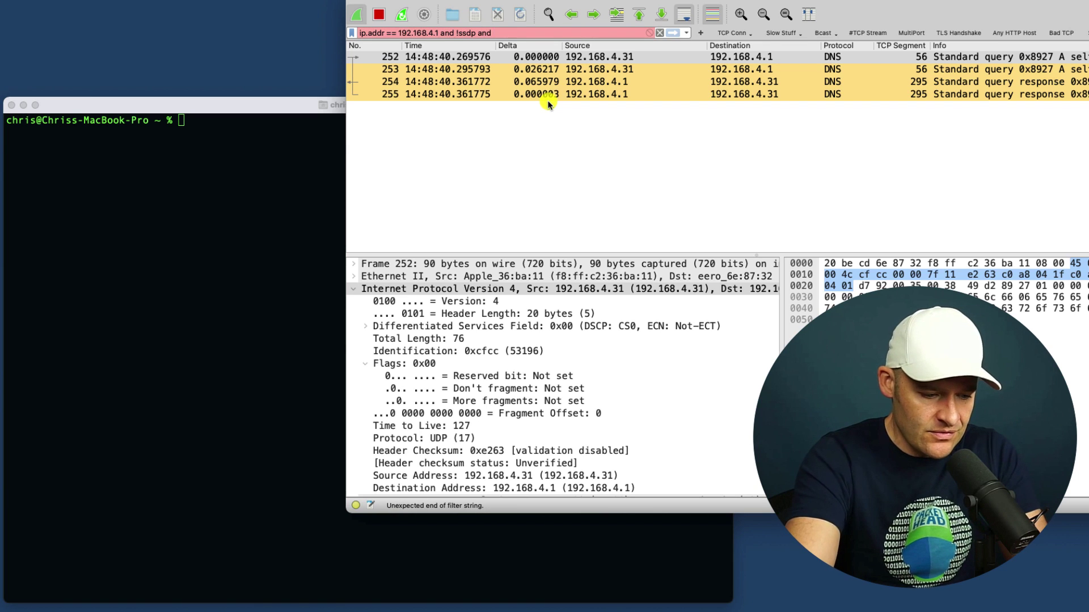
text( !s)
key(Return)
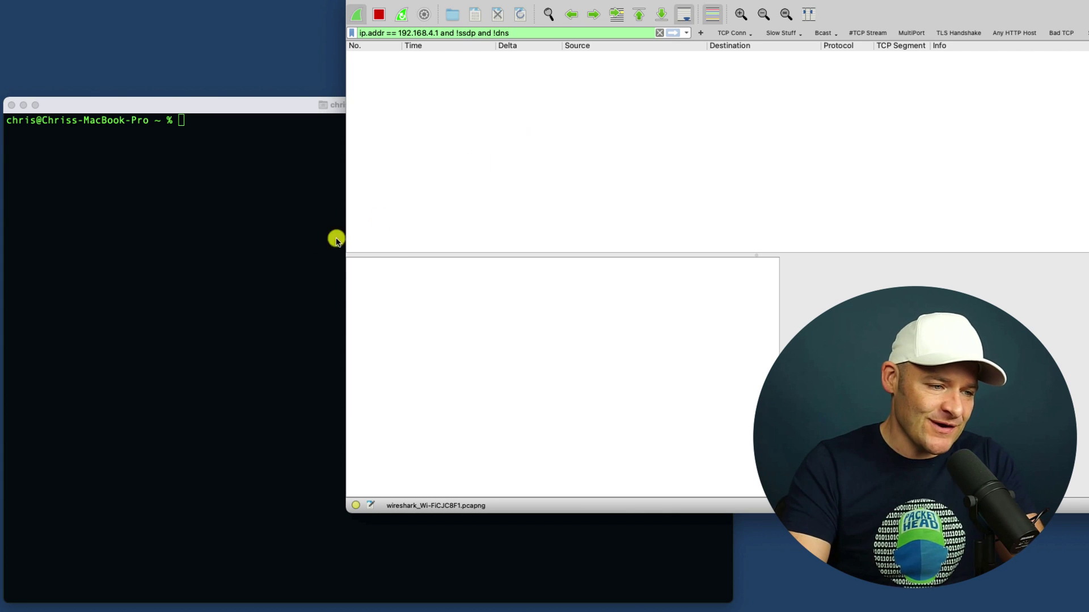
click(260, 264)
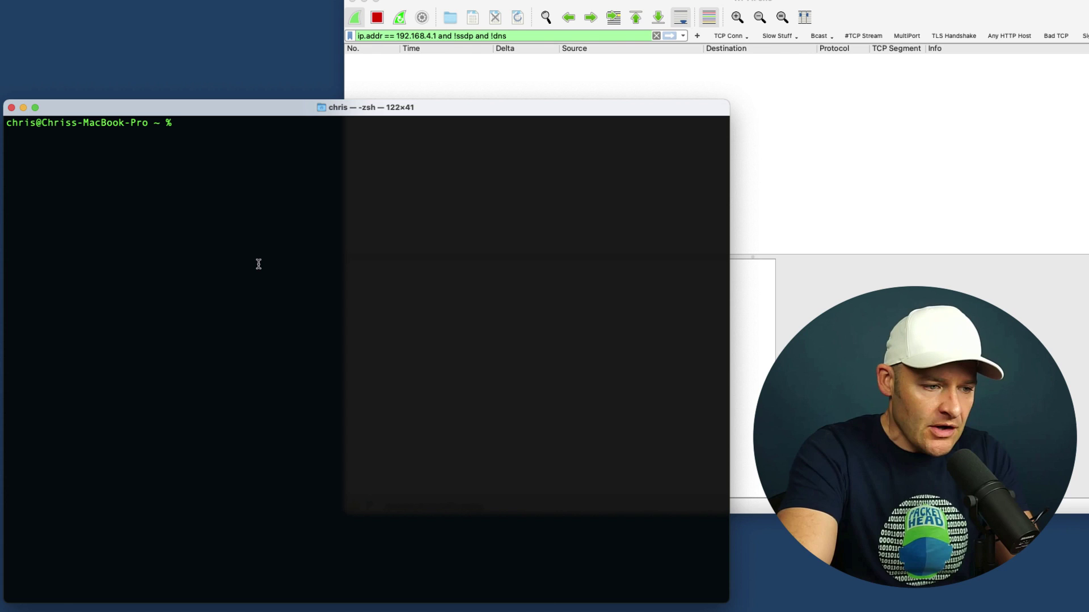
text(nmap -sS -p 80 192.168.4.1)
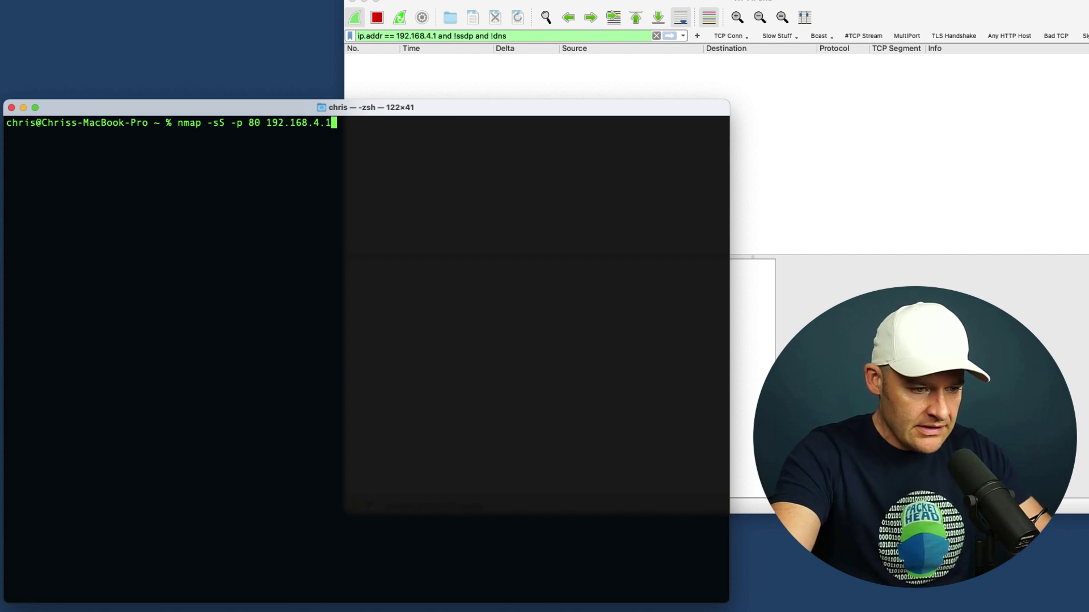
Run nmap -sS -p 80 192.168.4.1 with sudo, reporting port 80 open.
key(Return)
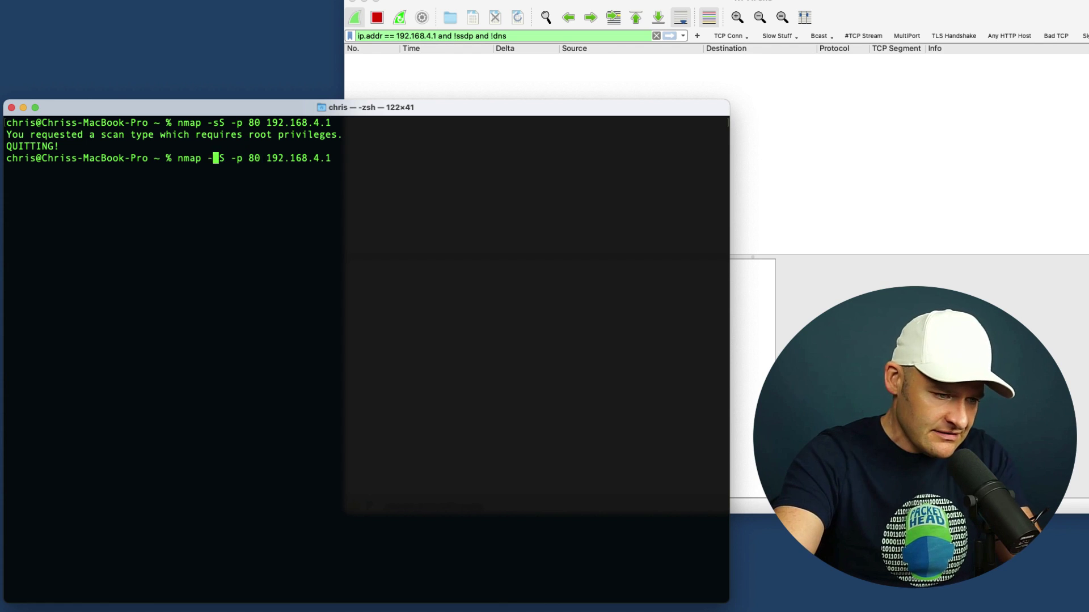
key(Left)
key(Left)
key(Left)
text(sudo)
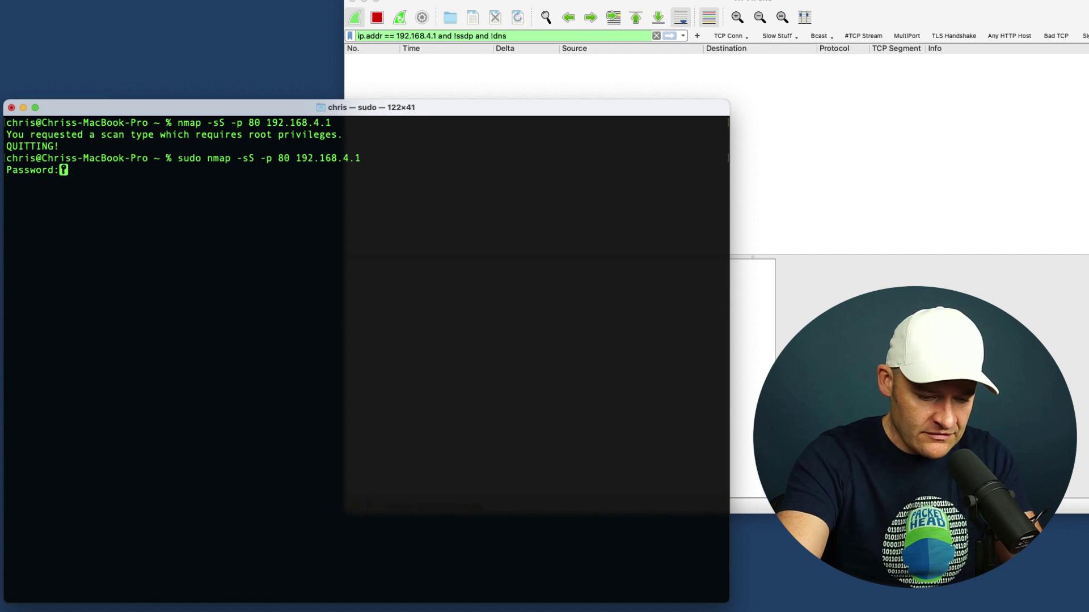
key(Return)
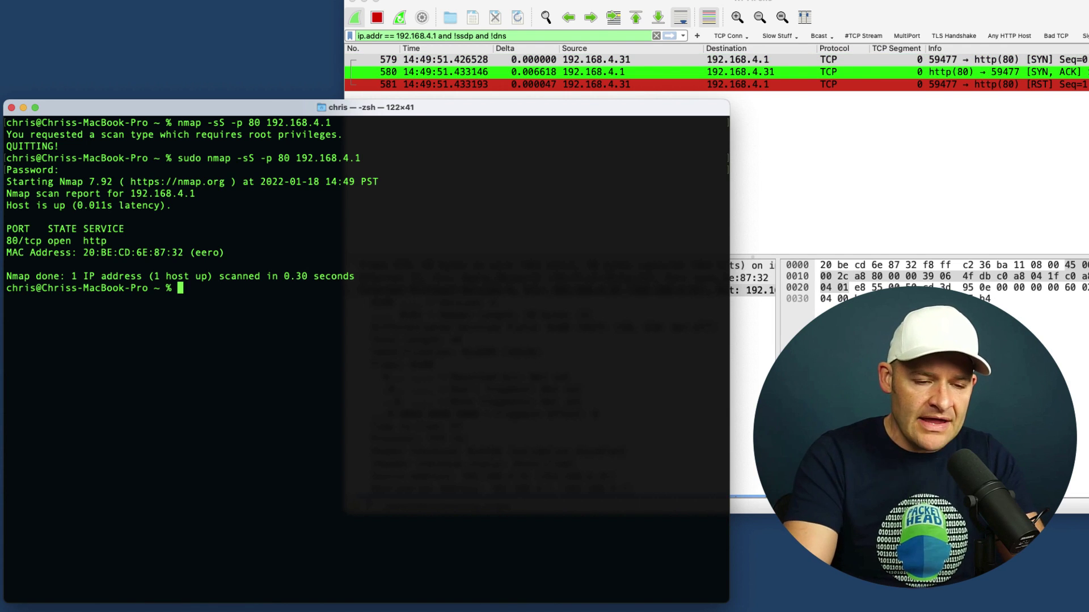
Compare IPv4 headers of SYN 579, SYN-ACK 580 and RST 581, noting Don't Fragment.
click(834, 183)
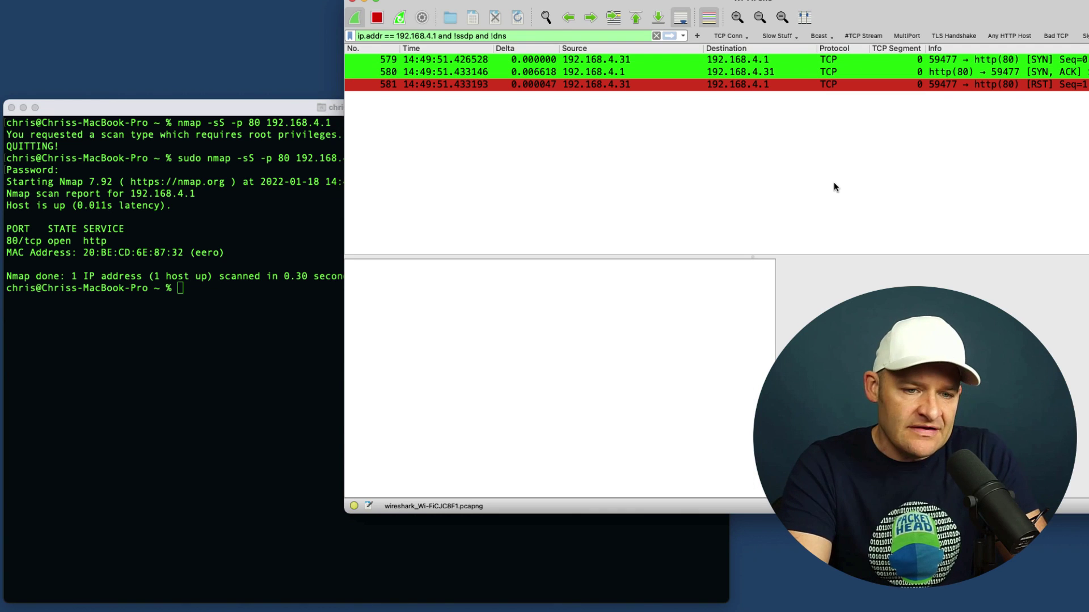
click(1021, 61)
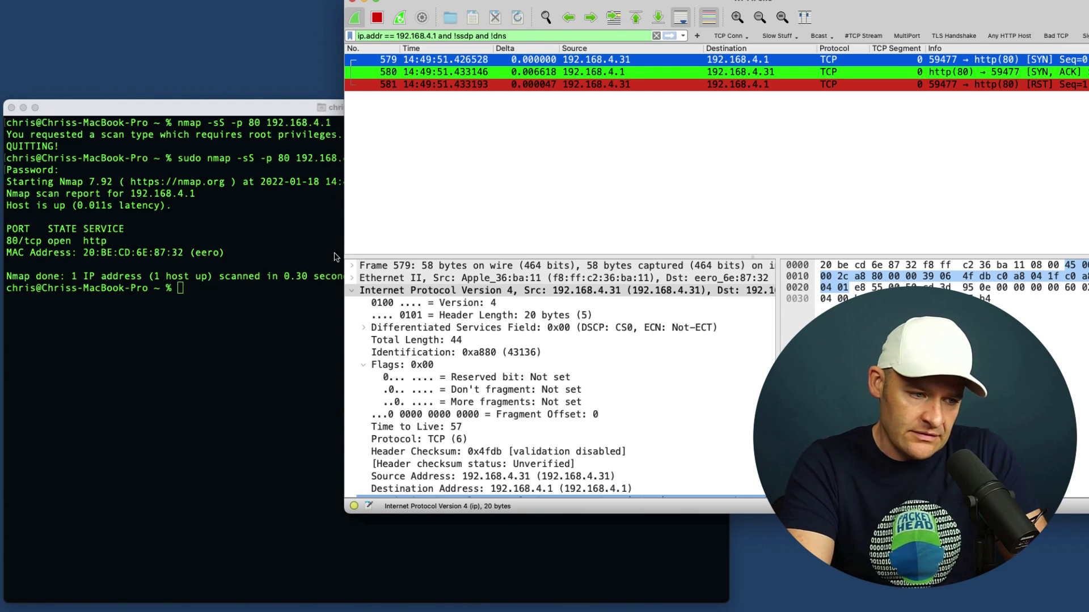
click(720, 73)
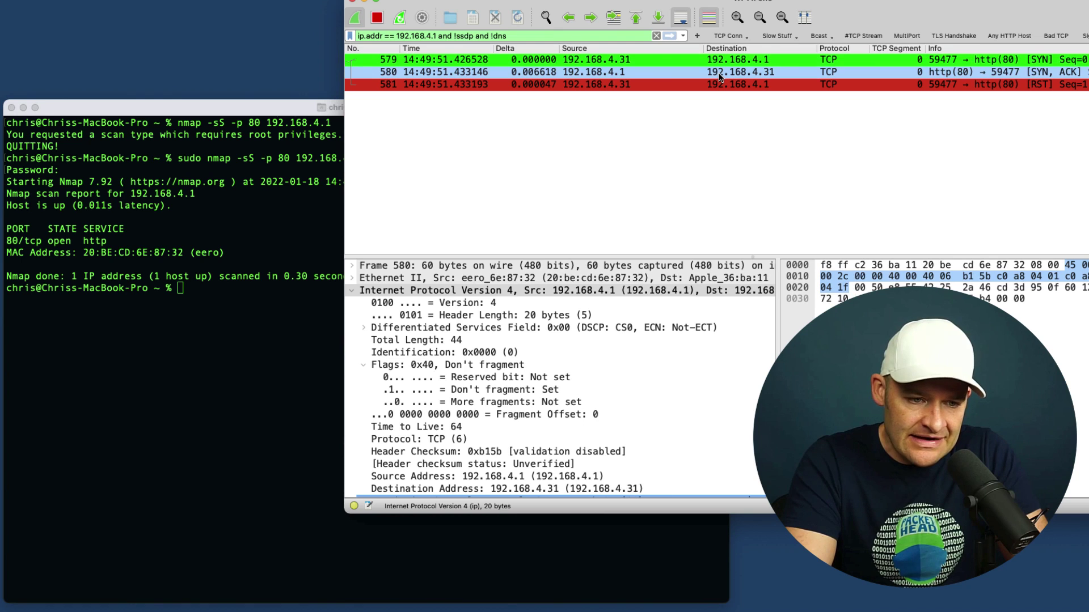
click(626, 85)
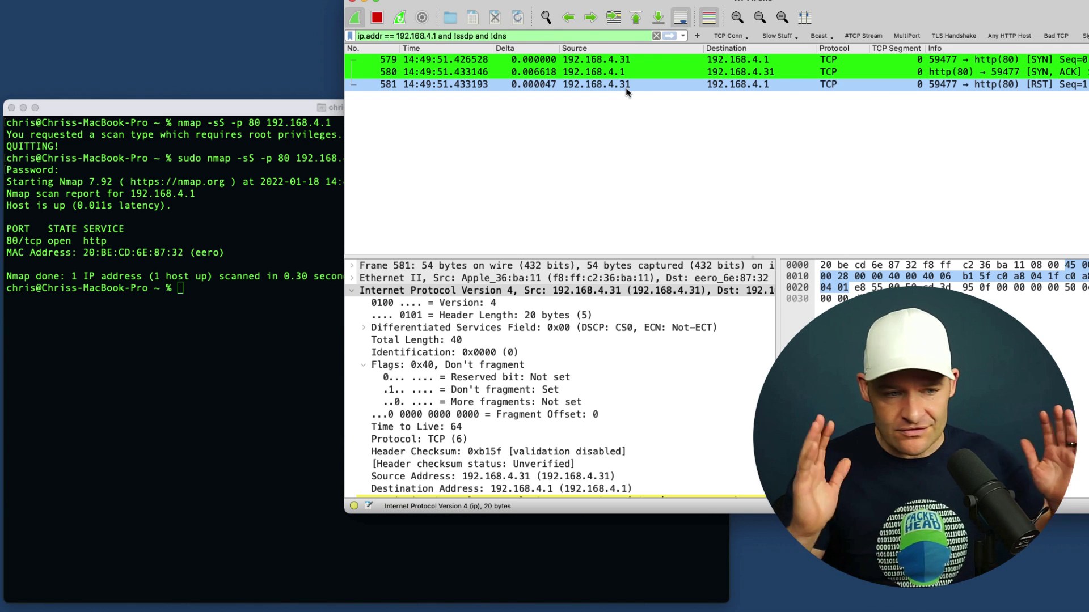
click(625, 87)
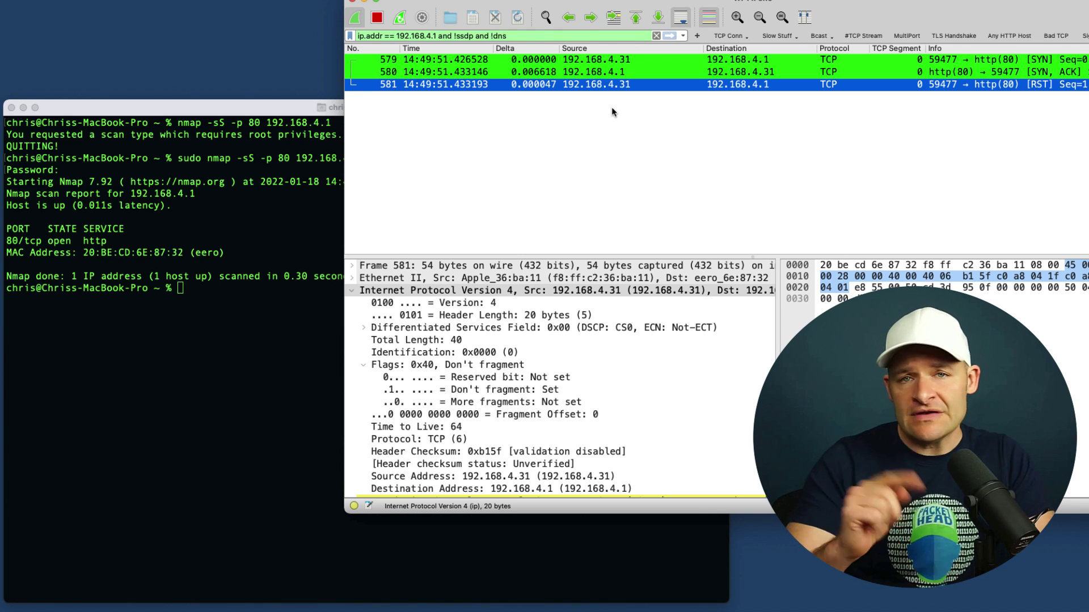
Rerun the sudo nmap -sS scan of 192.168.4.1 port 80 with -f fragmentation.
click(207, 356)
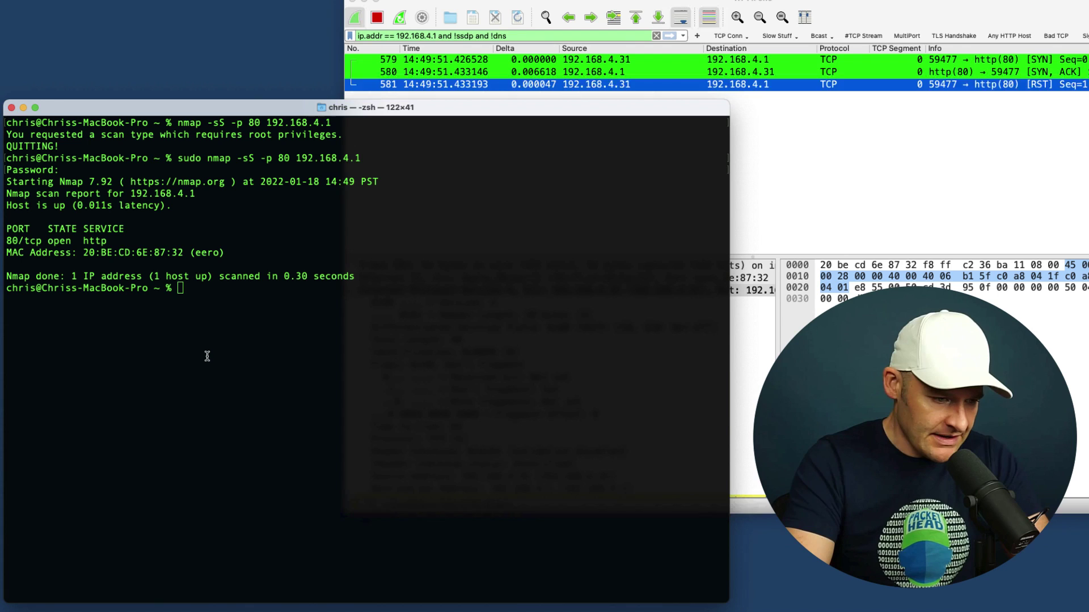
key(Up)
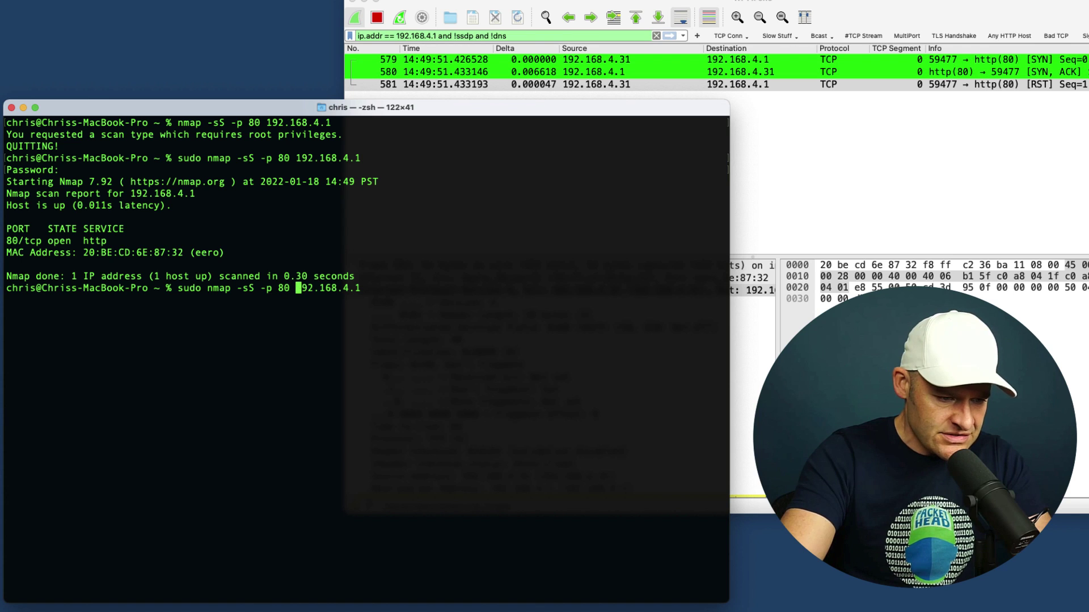
text(-f)
key(Return)
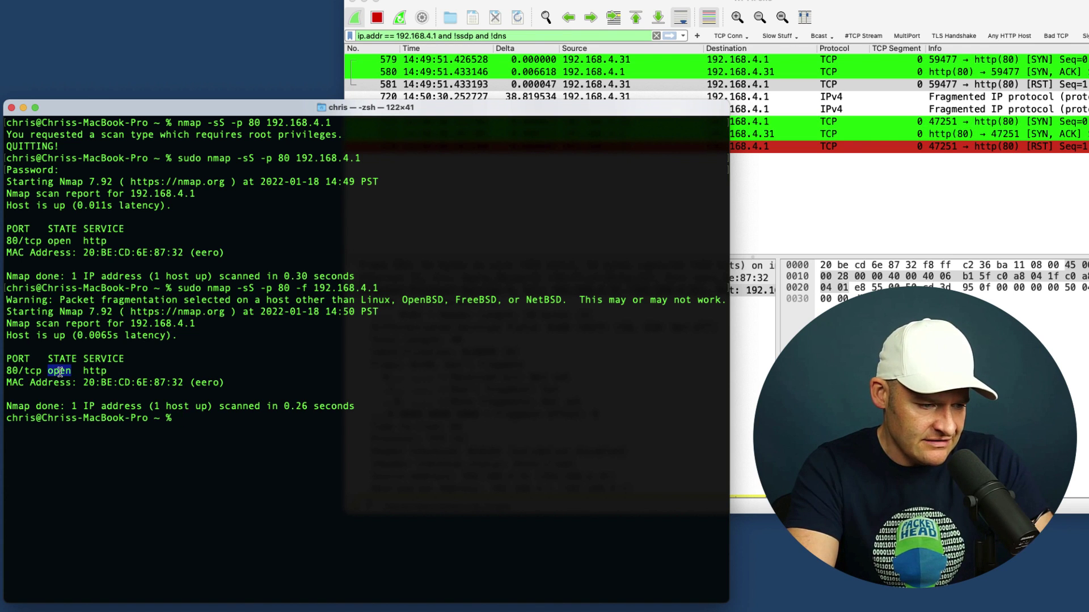
Move the Wireshark capture window left to view the new fragmented packets.
click(760, 224)
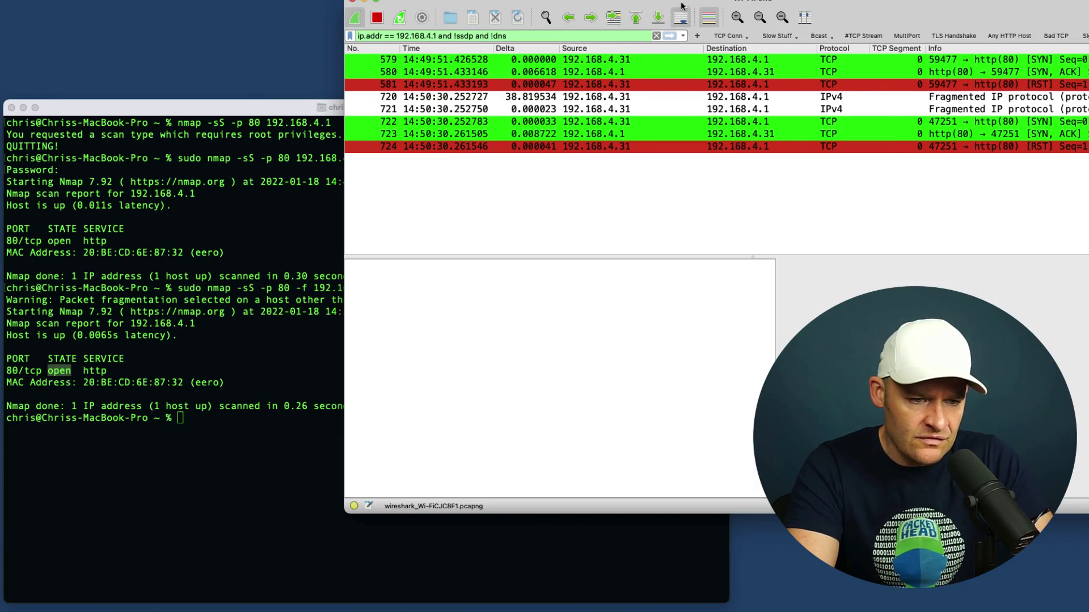
drag(682, 6, 413, 17)
key(Down)
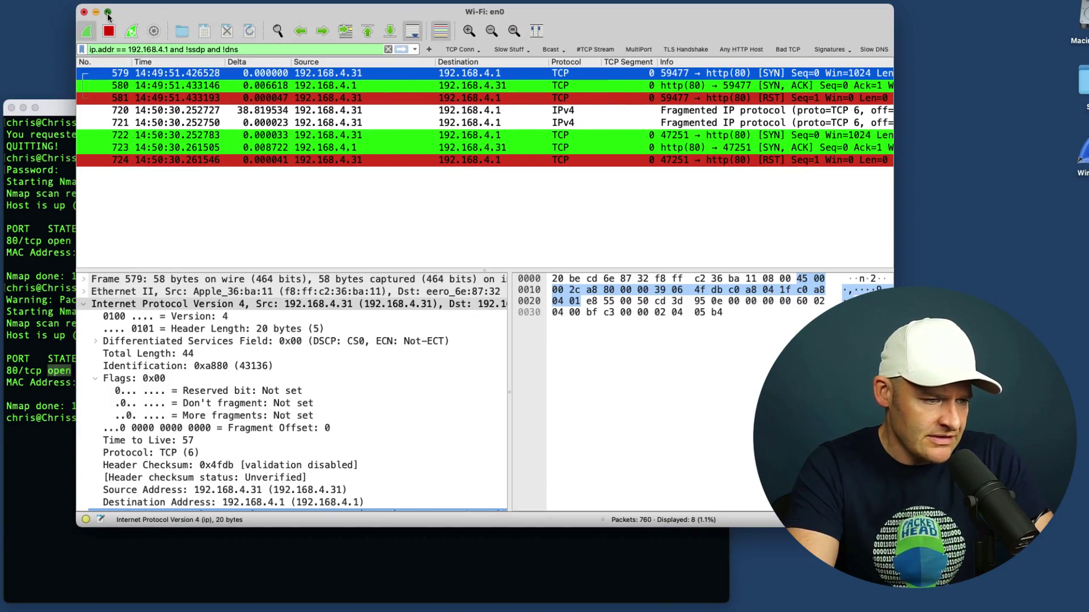
Maximize Wireshark and step through fragments 720, 721 and reassembled packet 722.
click(107, 12)
key(Down)
key(Down)
key(Down)
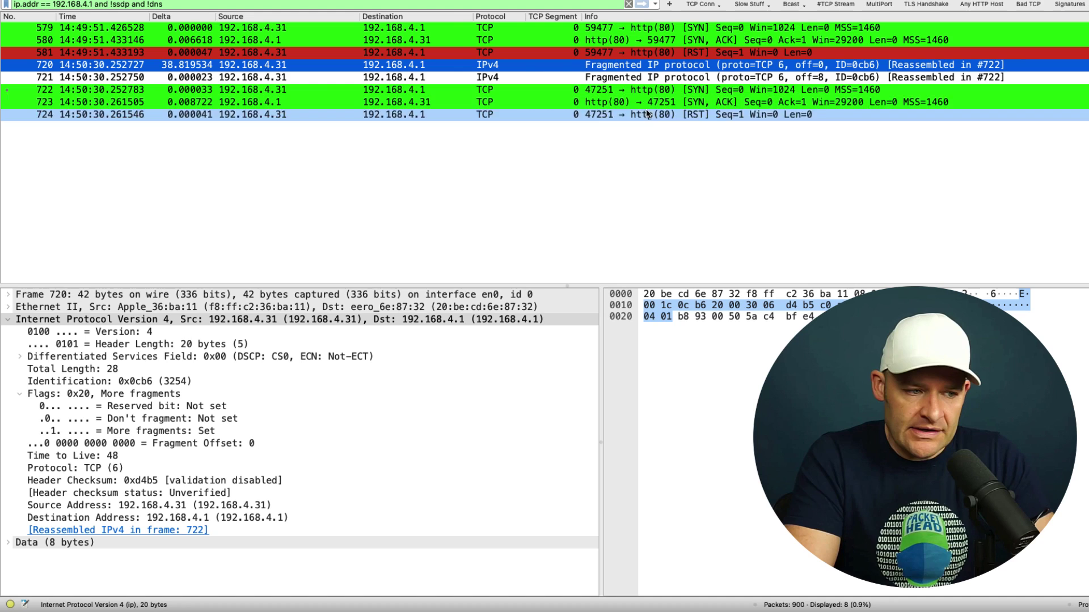
click(677, 77)
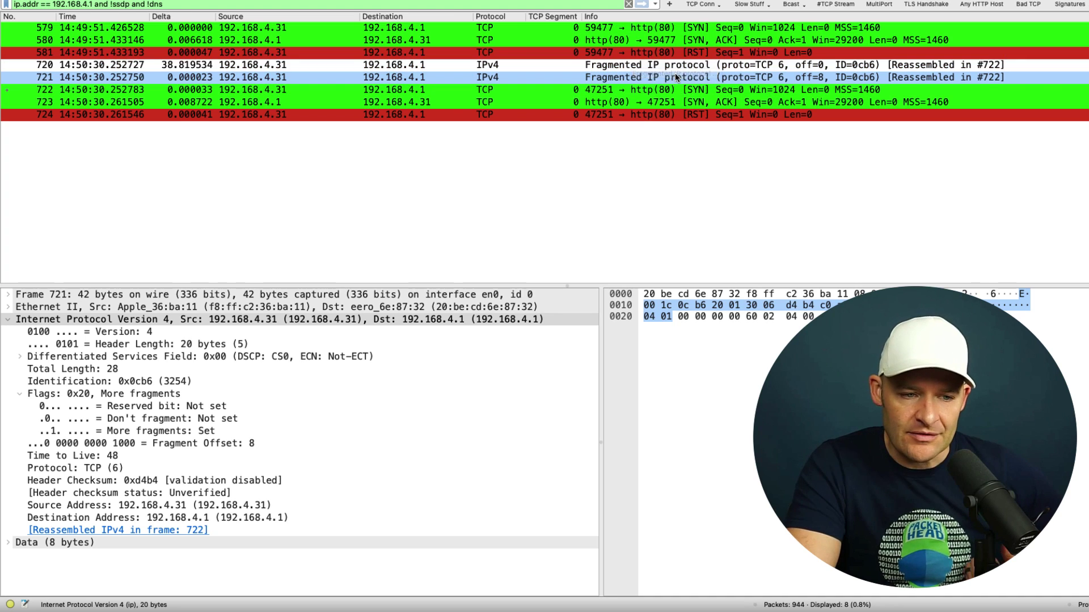
click(674, 90)
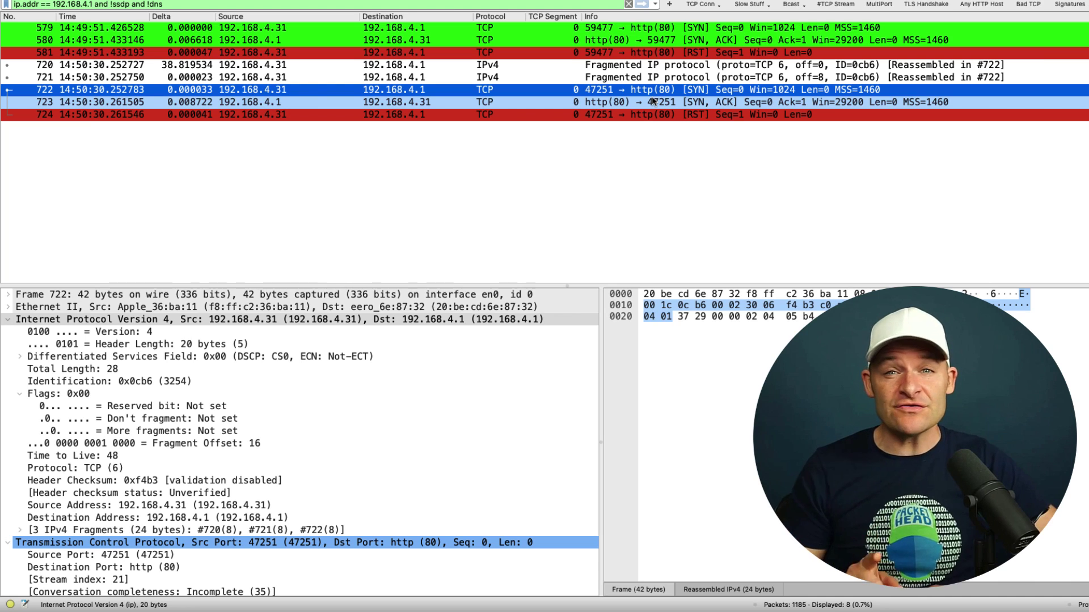
Enlarge packet 720's IPv4 details pane and highlight its Total Length of 28.
key(Up)
key(Up)
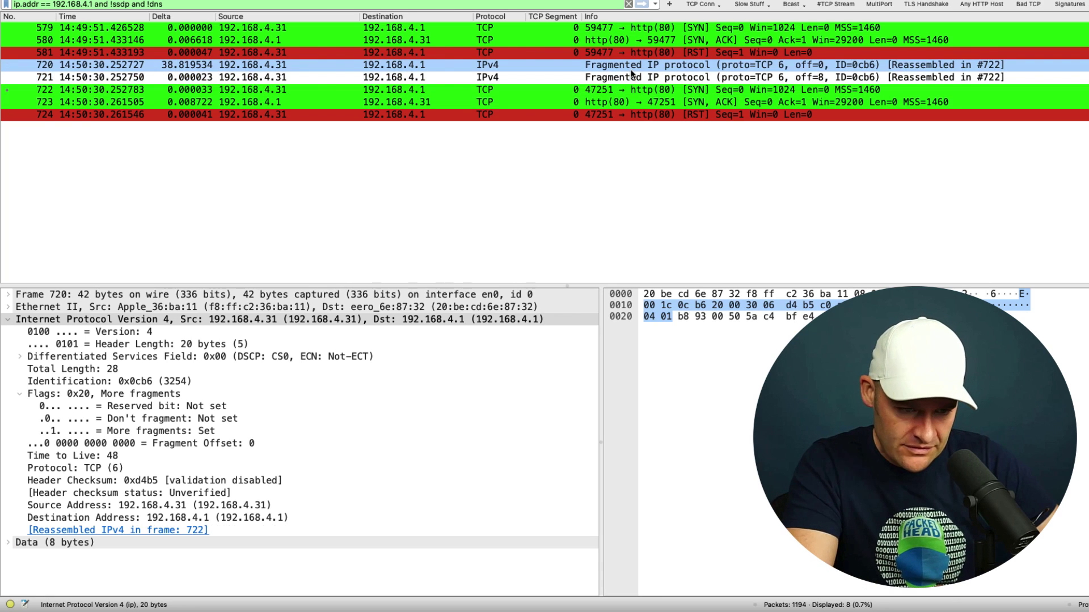
click(532, 320)
drag(530, 288, 531, 183)
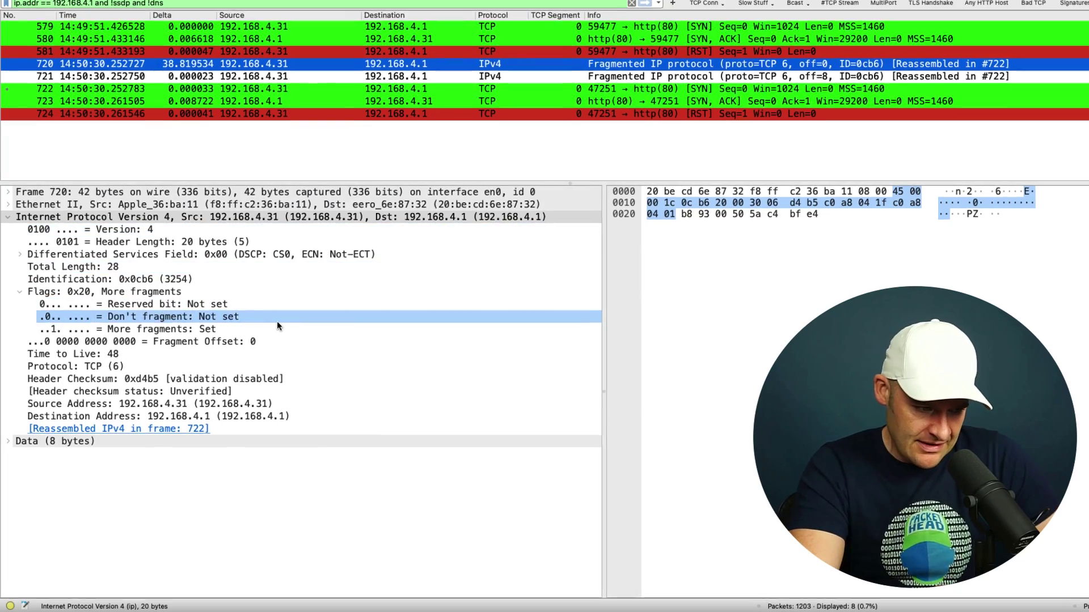
click(136, 267)
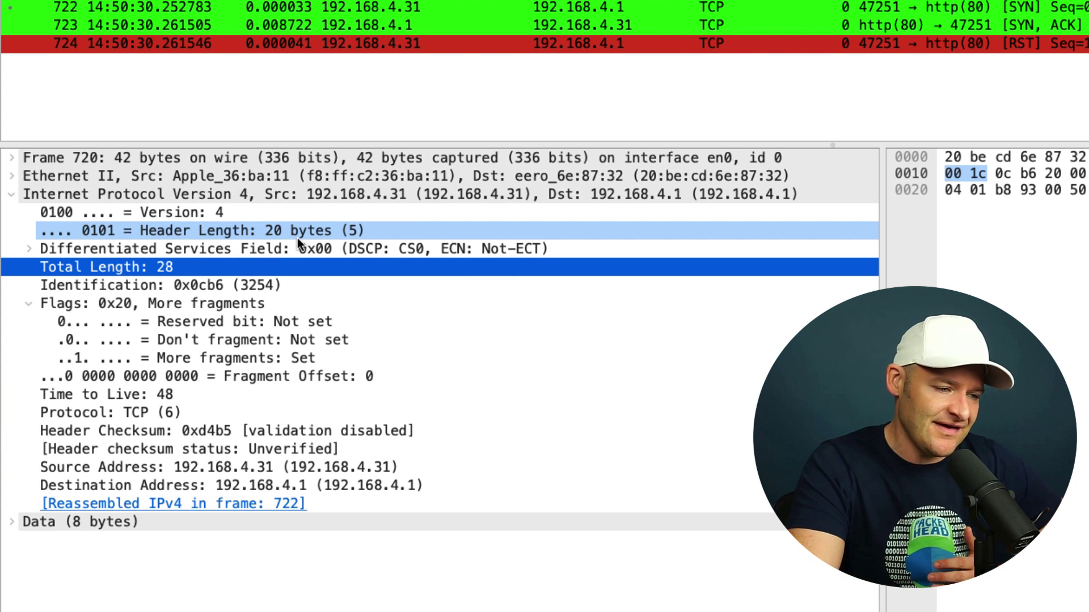
Check More fragments flags and offsets of fragments 720, 721 (offset 8) and 722 (offset 16).
click(338, 364)
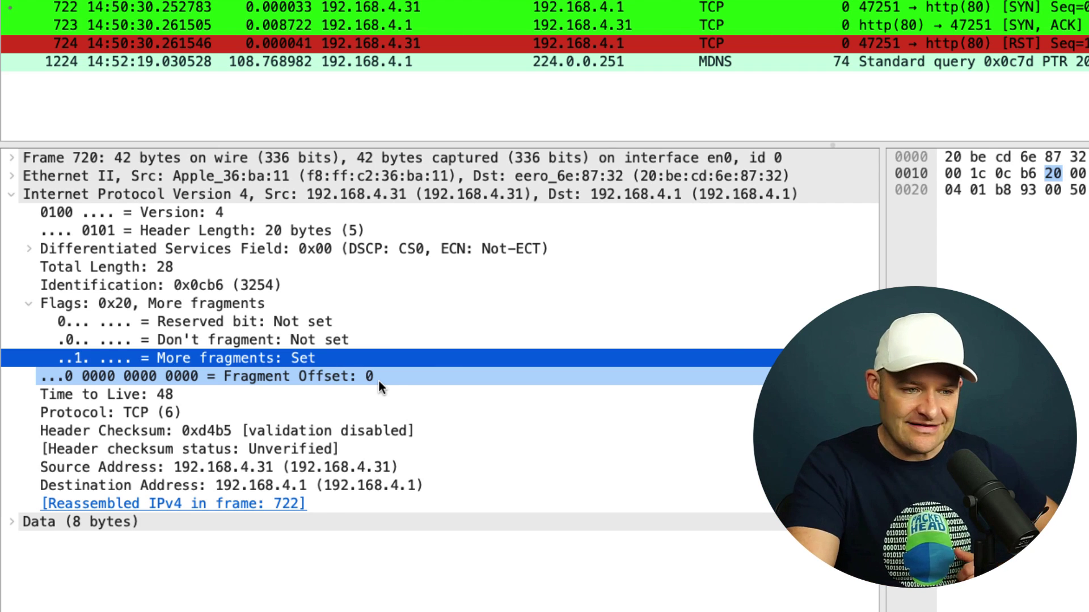
click(671, 1)
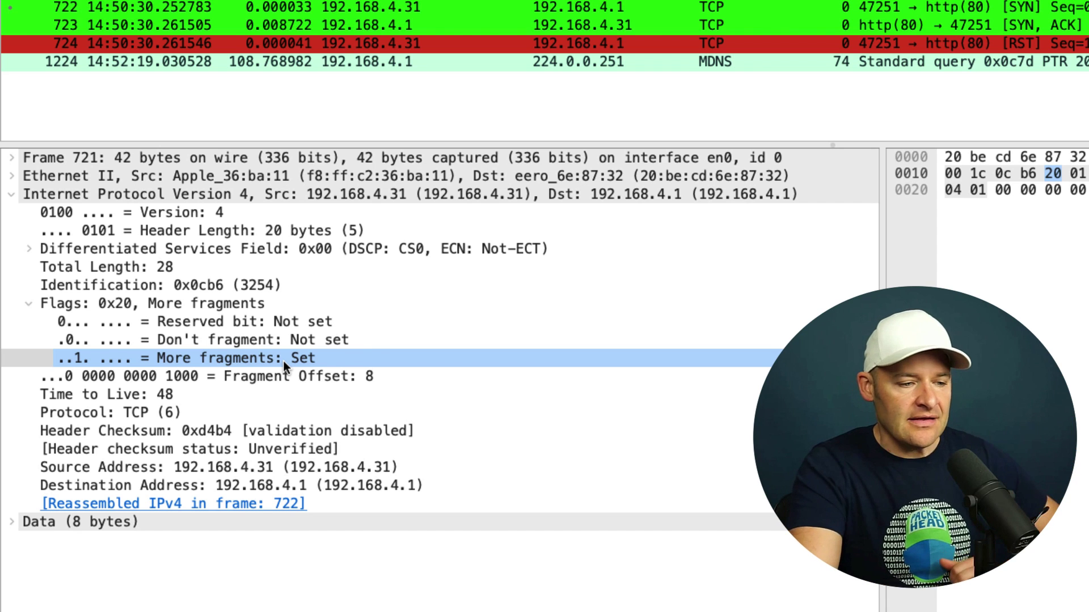
click(308, 376)
click(344, 377)
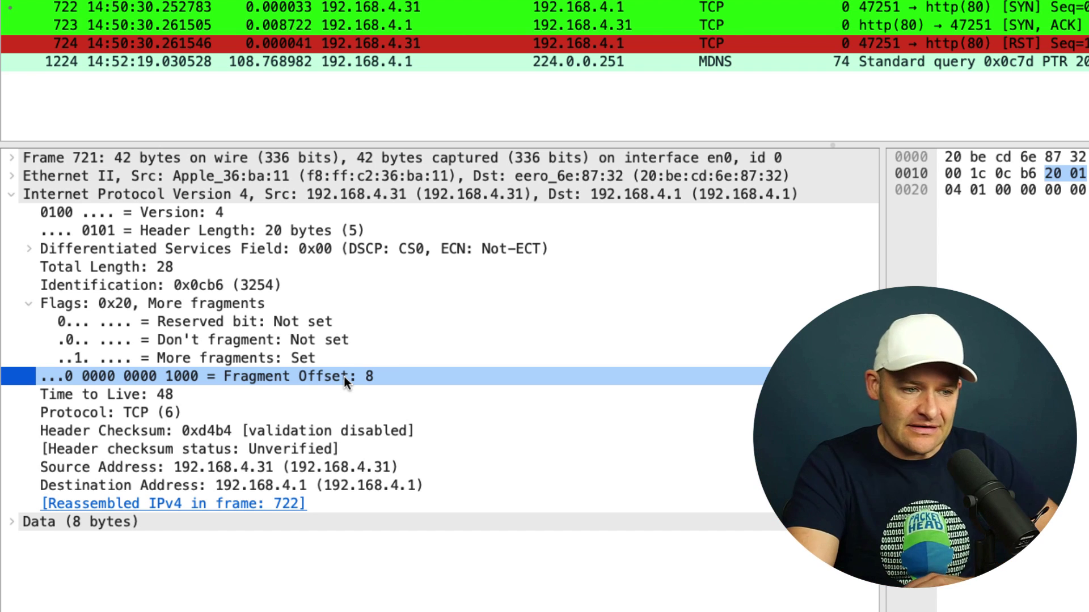
click(664, 9)
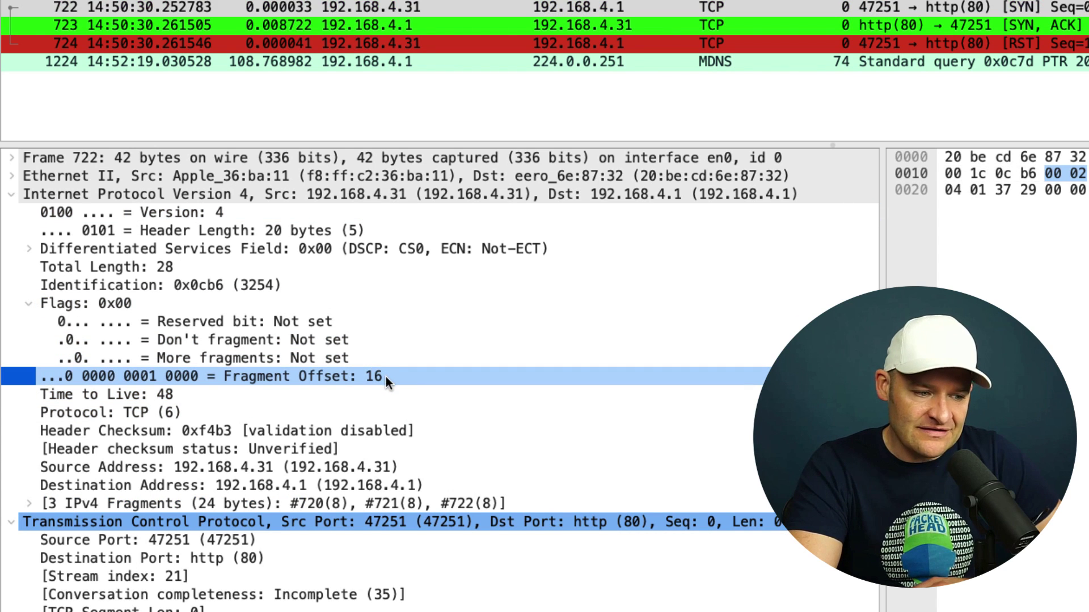
click(384, 357)
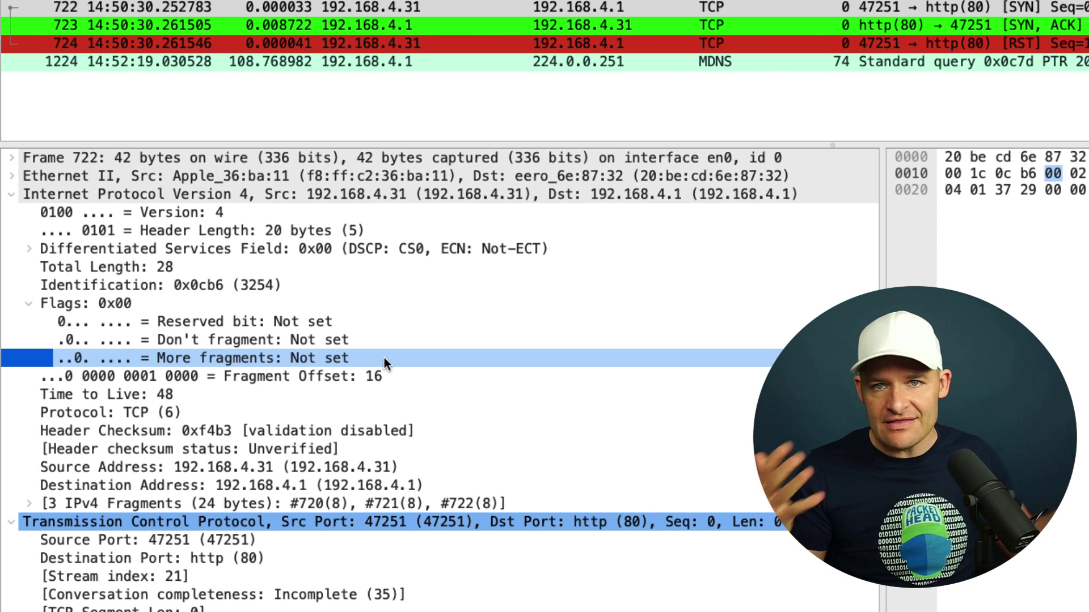
Expand packet 722's [3 IPv4 Fragments] list, then view SYN-ACK 723 and RST 724.
double_click(205, 506)
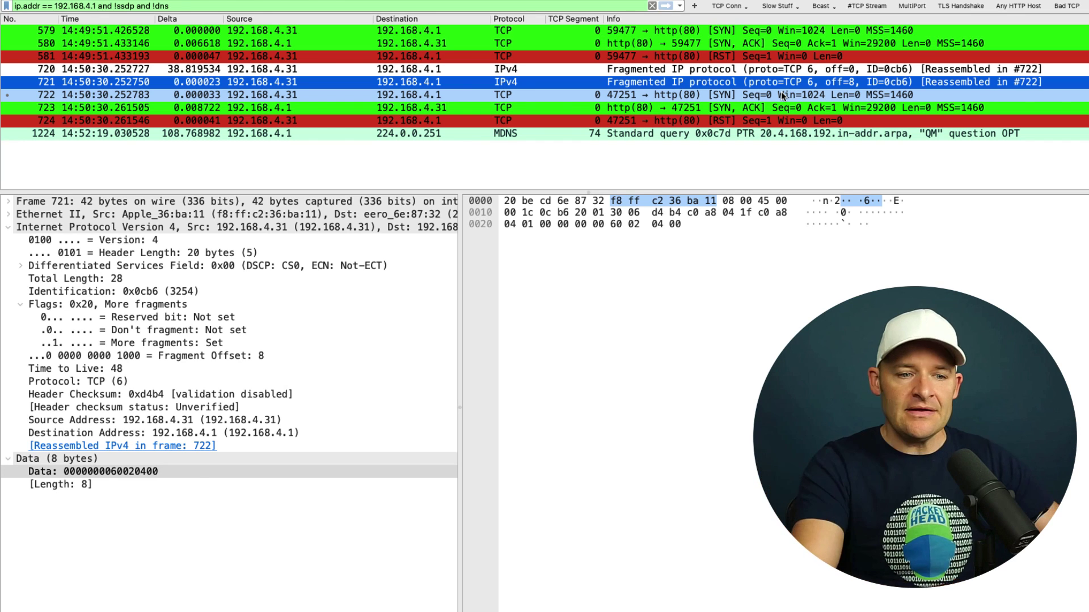
click(762, 109)
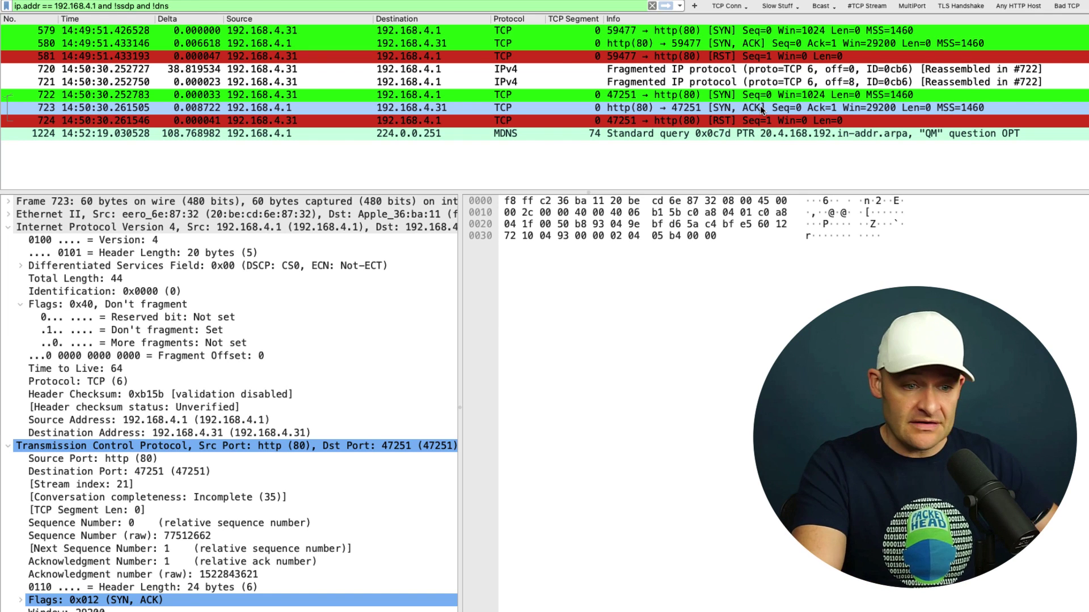
click(765, 122)
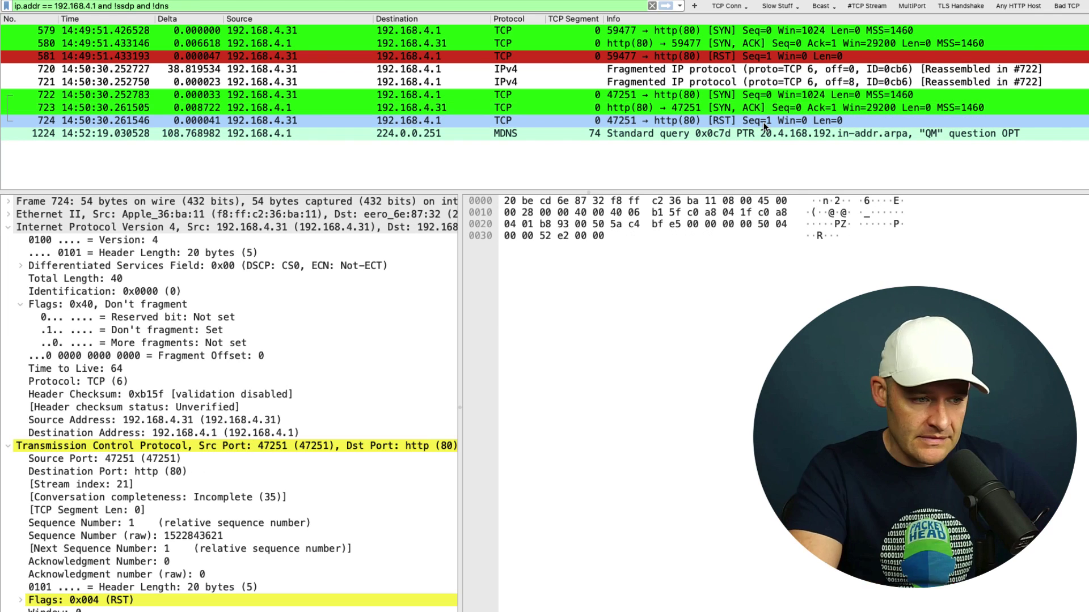